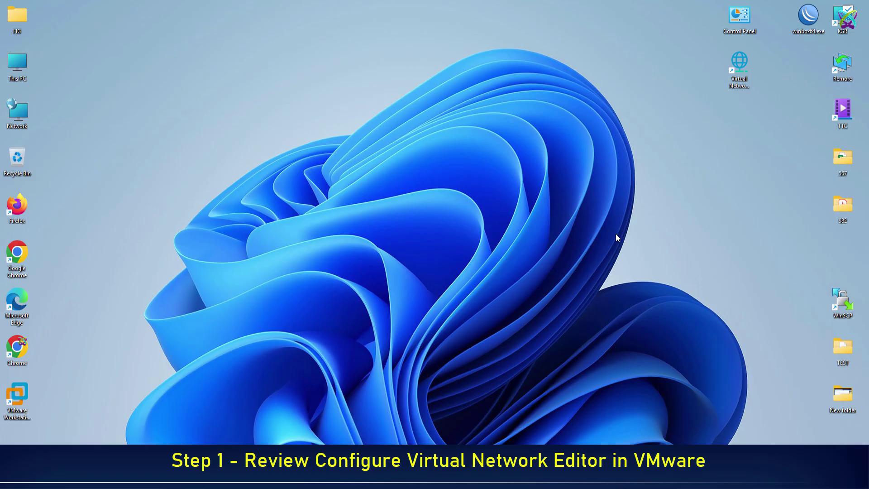
# Open the Virtual Network Editor and review VMnet8 NAT (113.131.133.128) and host-only VMnet11 (10.136.11.0)
pyautogui.rightClick(741, 70)
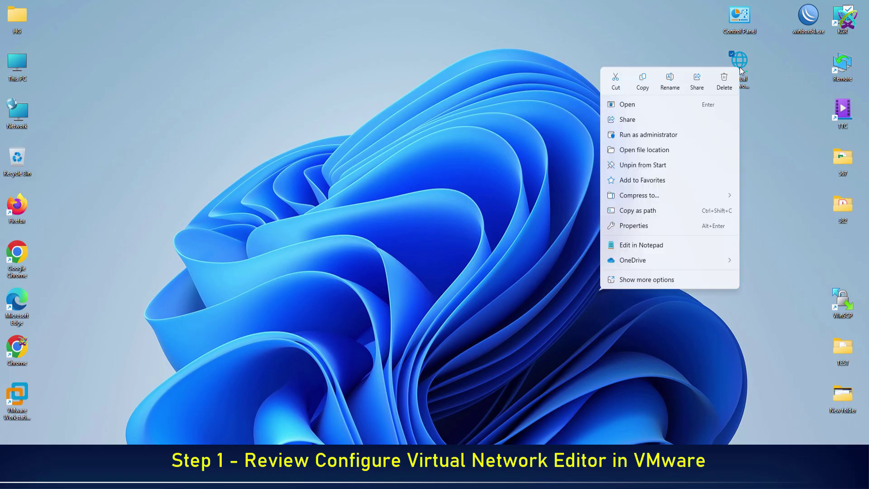
pyautogui.click(643, 105)
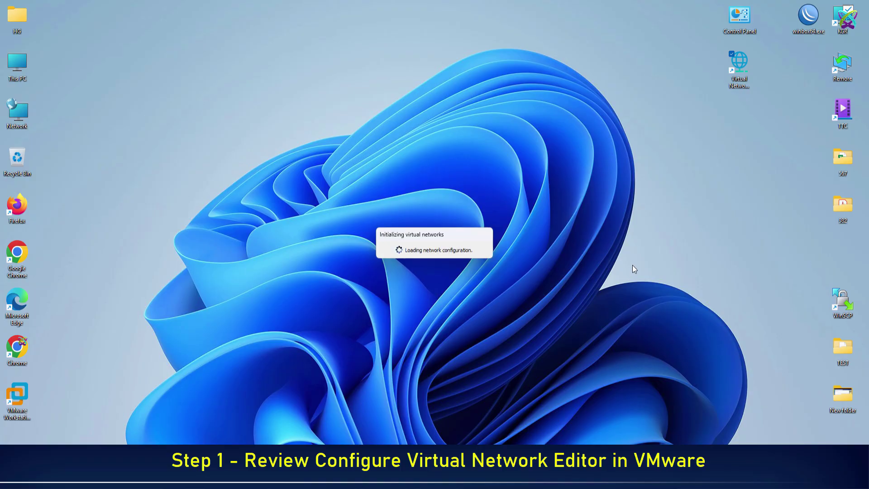
pyautogui.moveTo(518, 62); pyautogui.dragTo(222, 12)
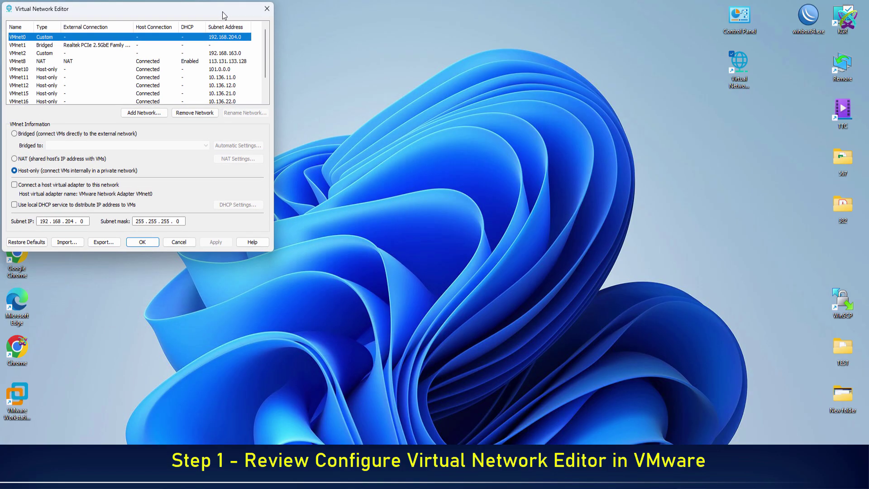
pyautogui.scroll(-1, 201, 67)
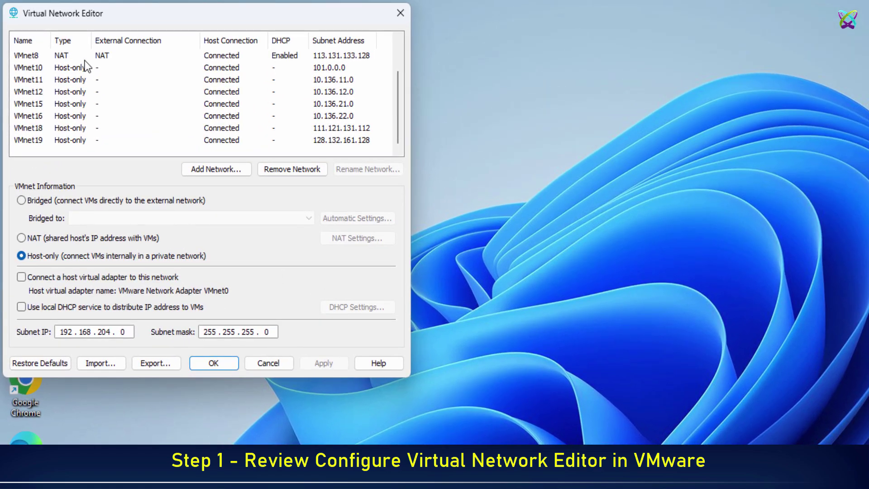
pyautogui.click(85, 59)
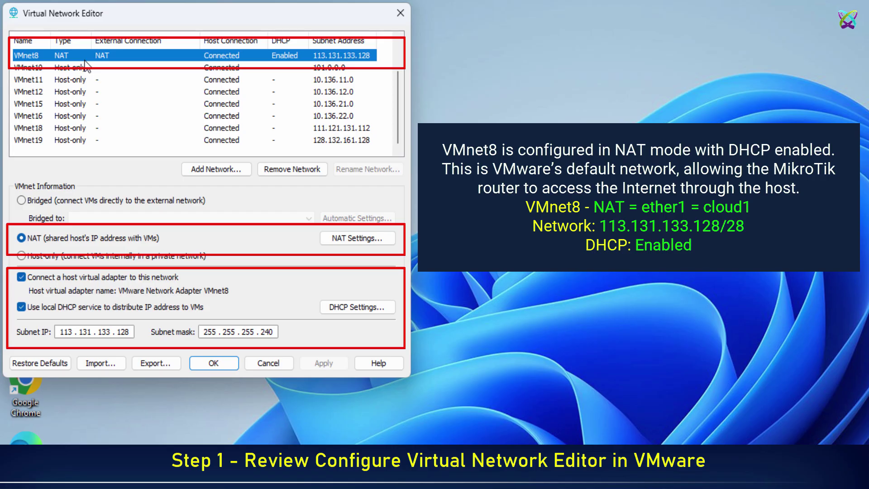
pyautogui.click(69, 81)
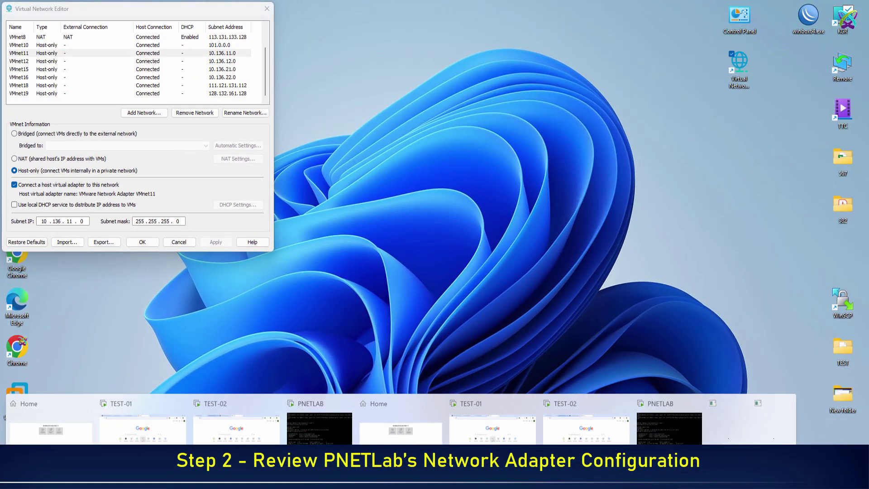
# Open the PNETLAB virtual machine's settings beside the network editor
pyautogui.click(401, 419)
pyautogui.click(853, 5)
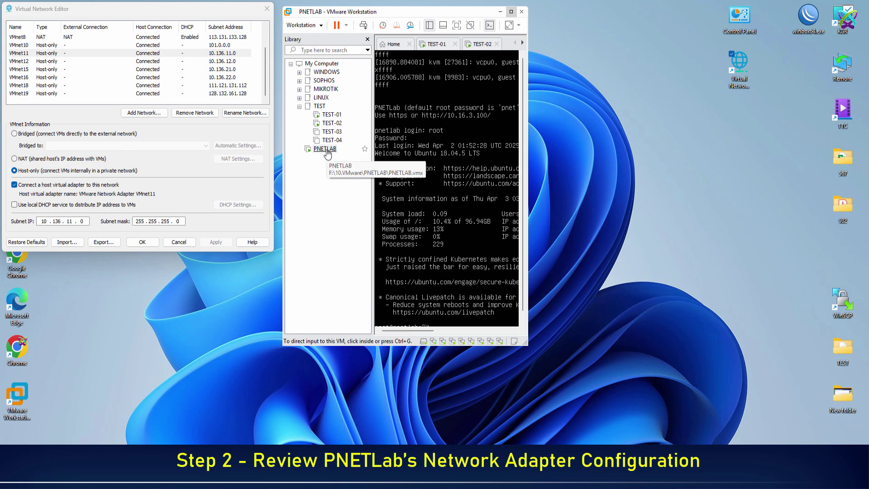
pyautogui.rightClick(325, 148)
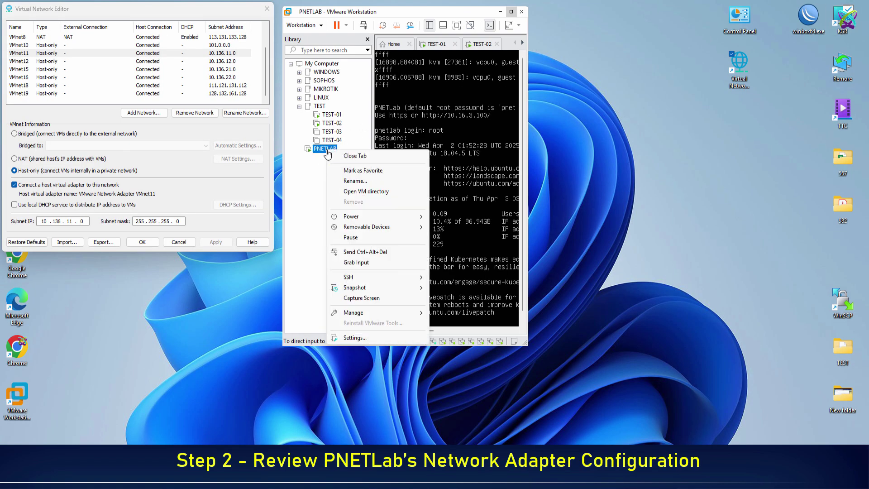
pyautogui.click(355, 337)
pyautogui.moveTo(280, 11); pyautogui.dragTo(320, 11)
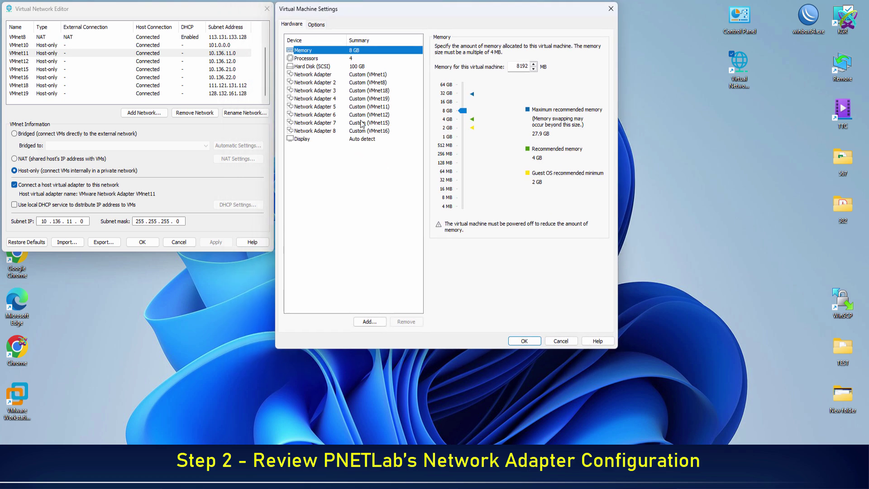
# Confirm Network Adapter 2 uses VMnet8 and Network Adapter 5 uses host-only VMnet11
pyautogui.click(343, 83)
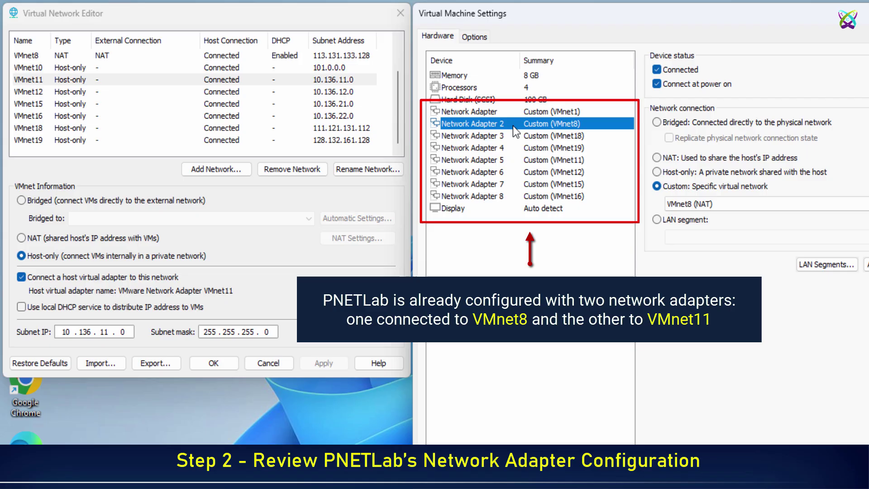
pyautogui.click(541, 160)
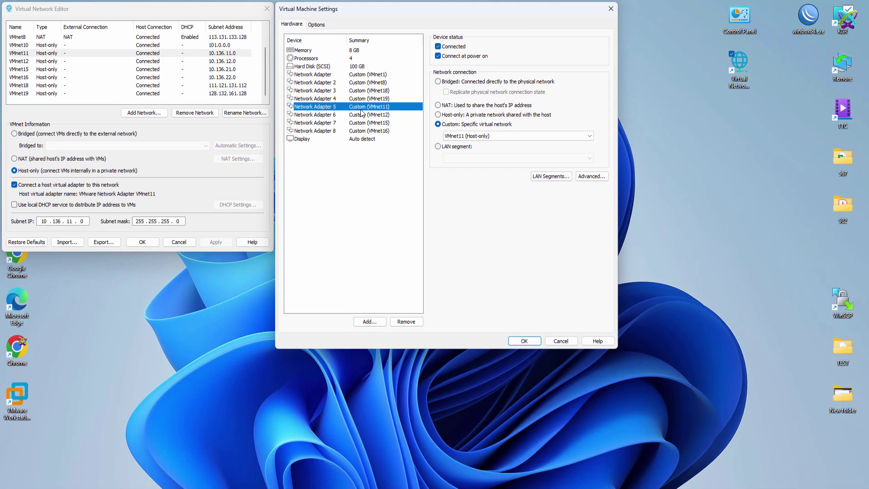
pyautogui.doubleClick(749, 30)
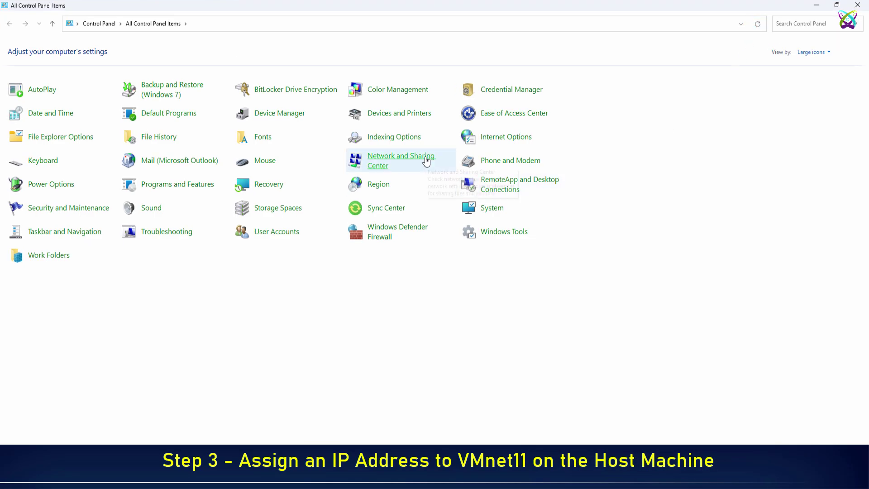
# Open the properties of the VMnet11 - LAN11 network adapter
pyautogui.click(426, 161)
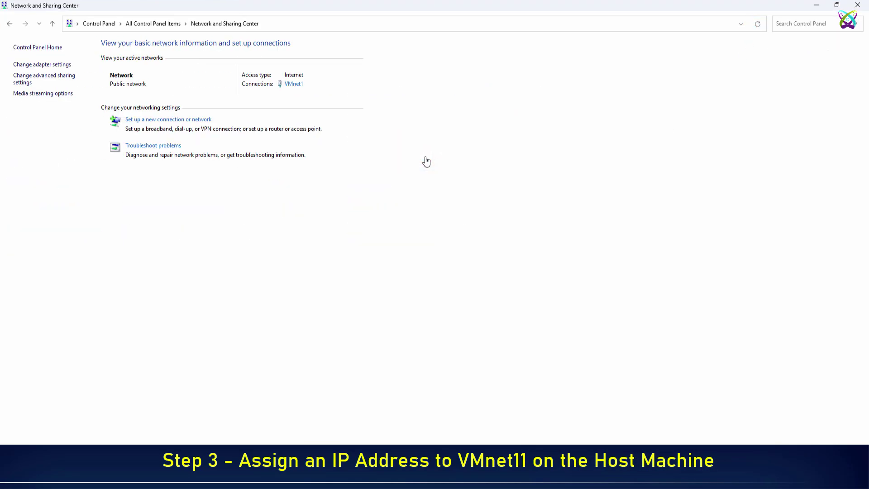
pyautogui.click(63, 66)
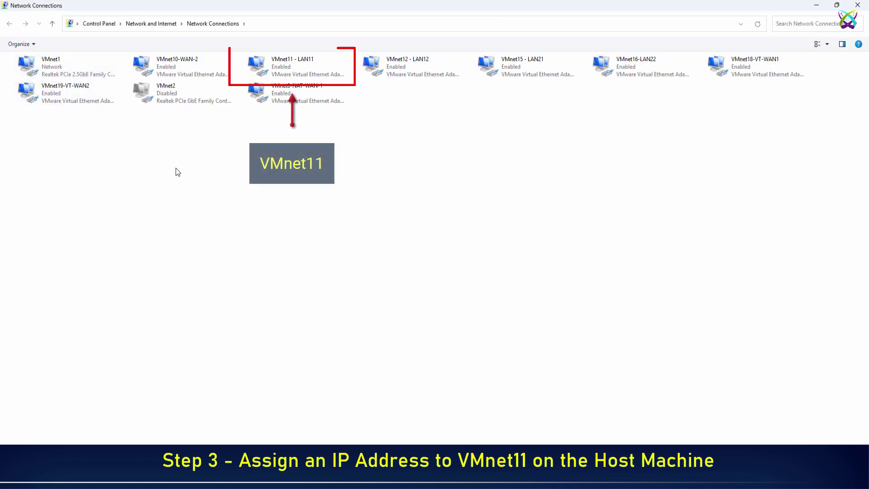
pyautogui.click(280, 68)
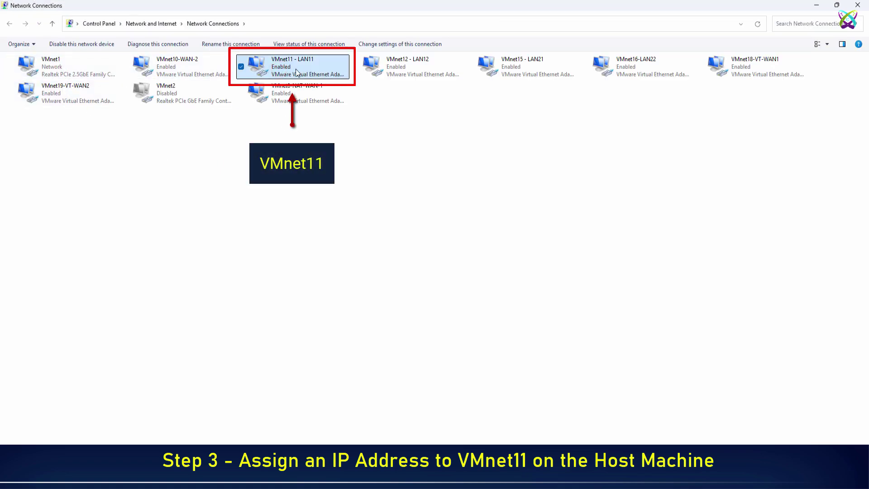
pyautogui.rightClick(296, 73)
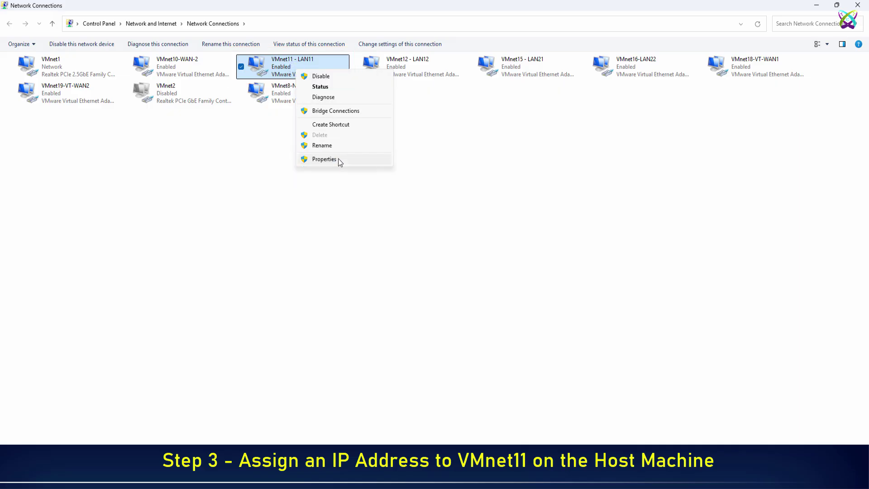
pyautogui.click(324, 159)
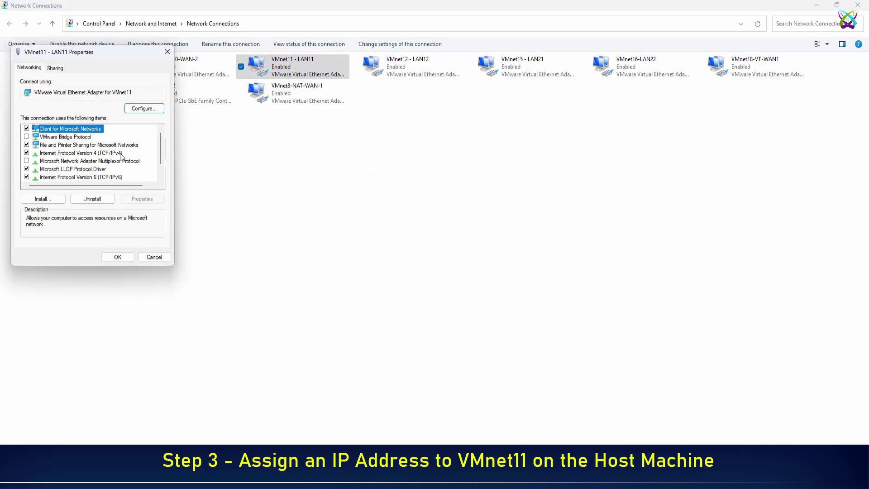
# Set its IPv4 address to 10.136.11.100, mask 255.255.255.0, and close the network windows
pyautogui.click(120, 153)
pyautogui.click(156, 199)
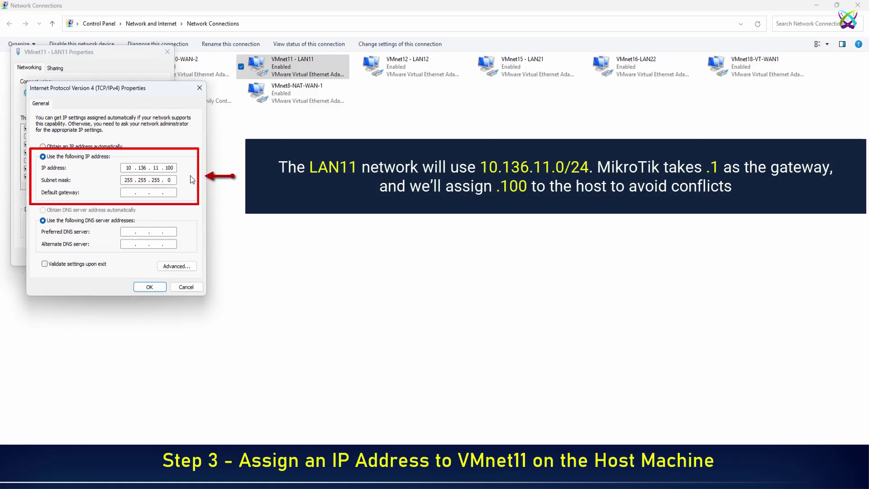
pyautogui.click(200, 88)
pyautogui.click(168, 52)
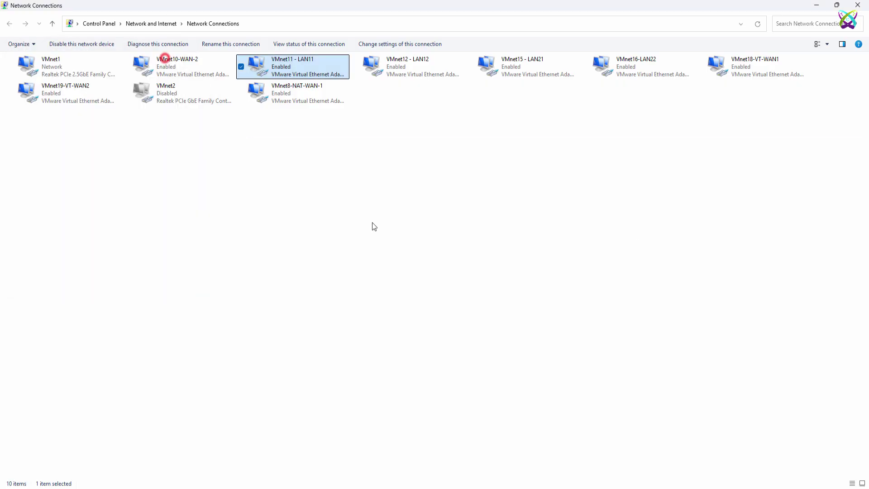
pyautogui.click(858, 4)
pyautogui.click(858, 4)
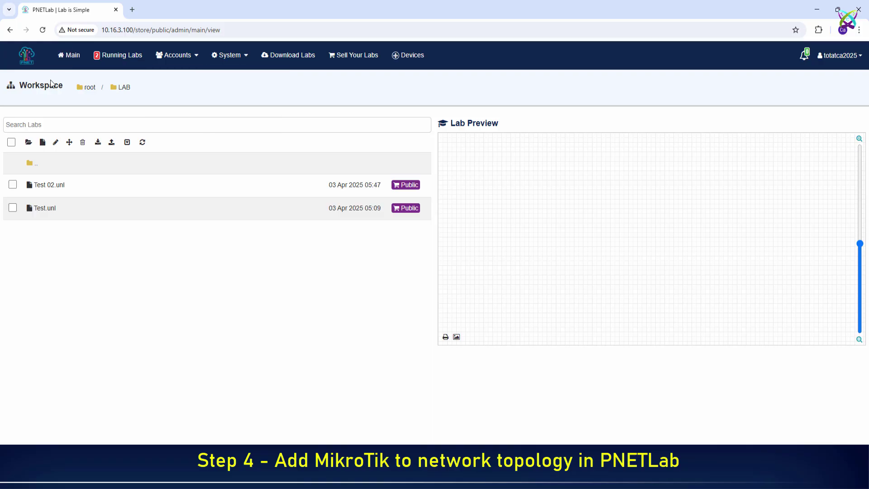
# Create a new PNETLab lab named MikroTik
pyautogui.click(43, 143)
pyautogui.click(283, 111)
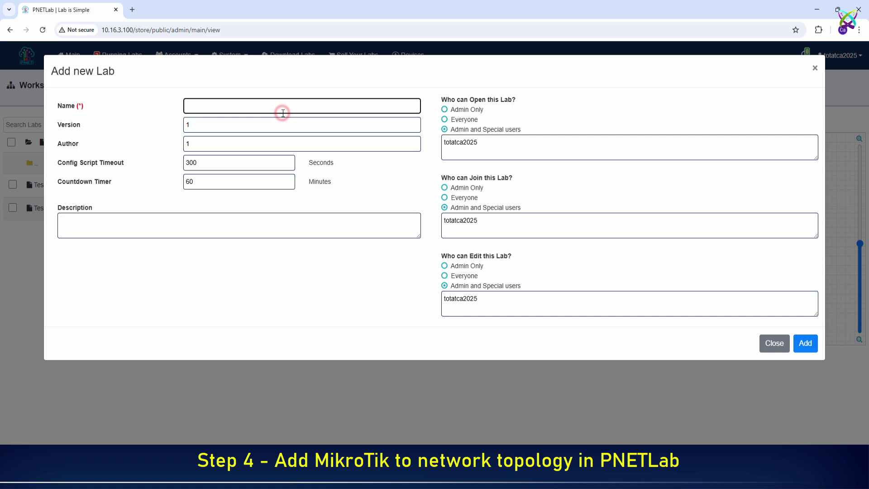
pyautogui.write('MikroTik')
pyautogui.click(804, 344)
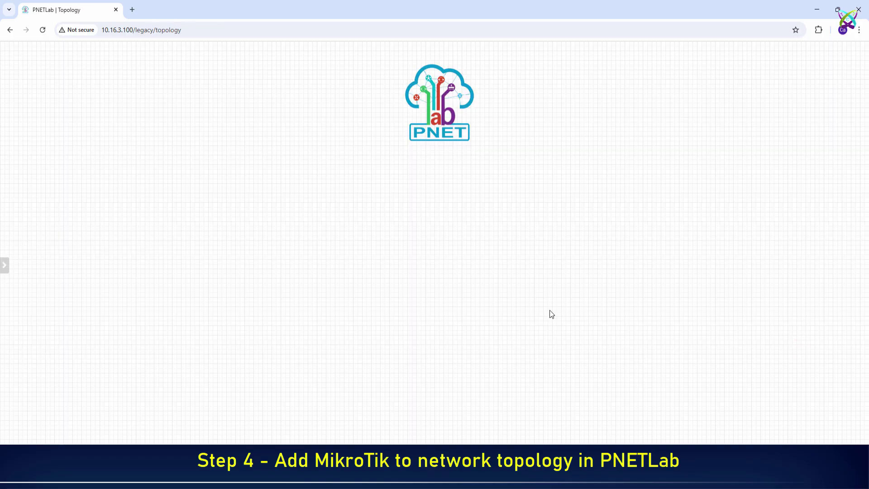
# Start adding a new node to the topology using the MikroTik RouterOS template
pyautogui.click(441, 127)
pyautogui.click(142, 176)
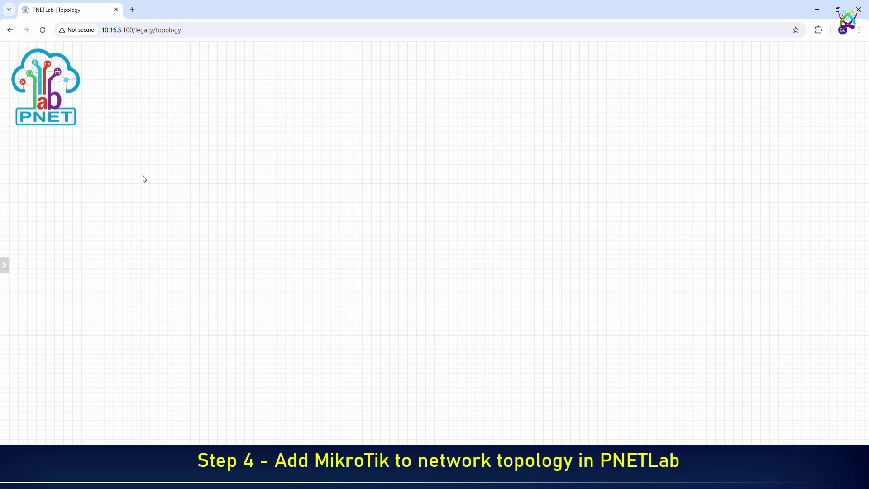
pyautogui.rightClick(191, 88)
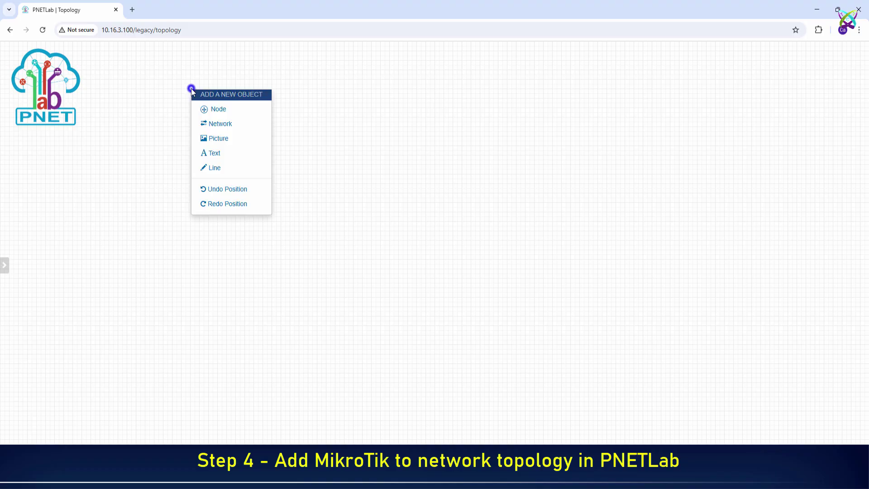
pyautogui.click(263, 110)
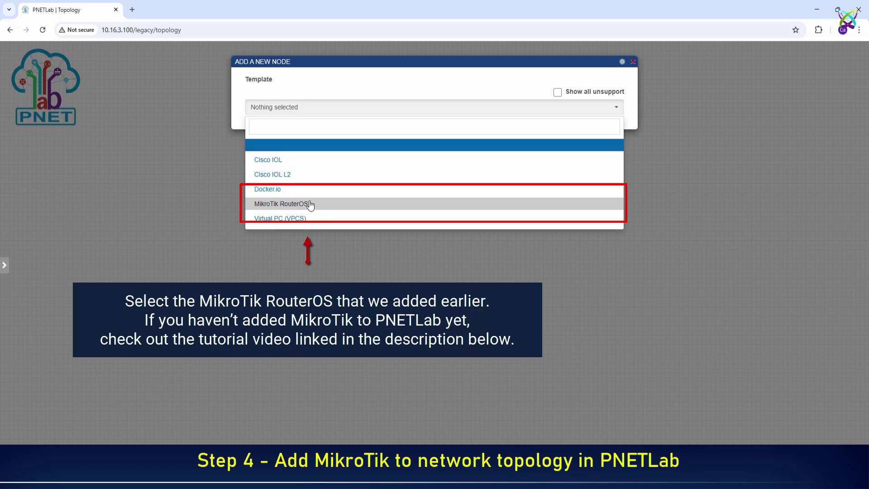
pyautogui.click(309, 204)
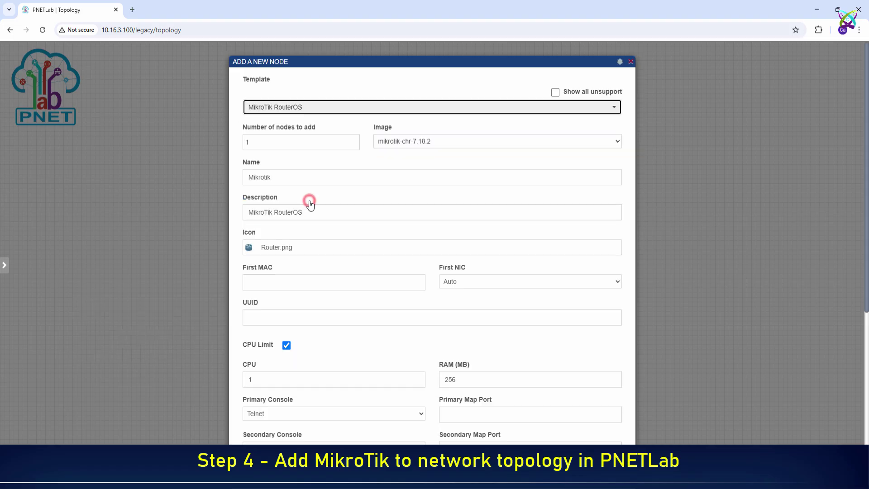
# Name the node Mikrotik-01, save it, and place it at the top centre of the canvas
pyautogui.click(306, 179)
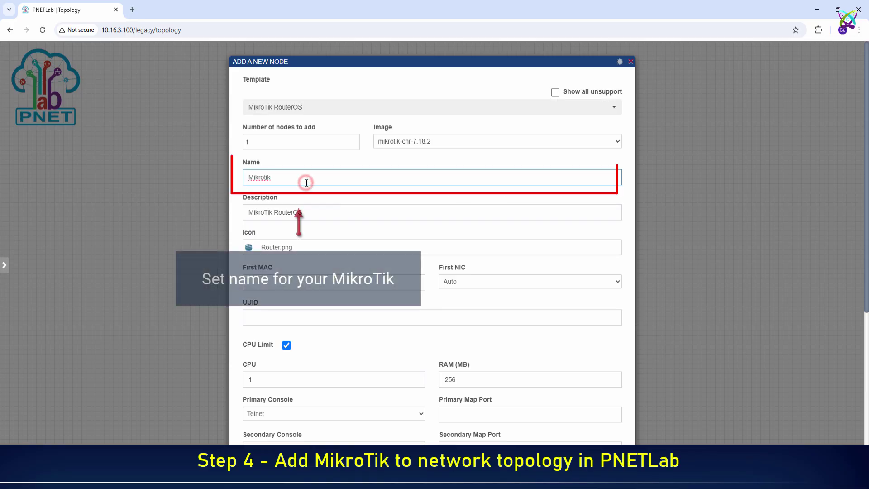
pyautogui.write('-01')
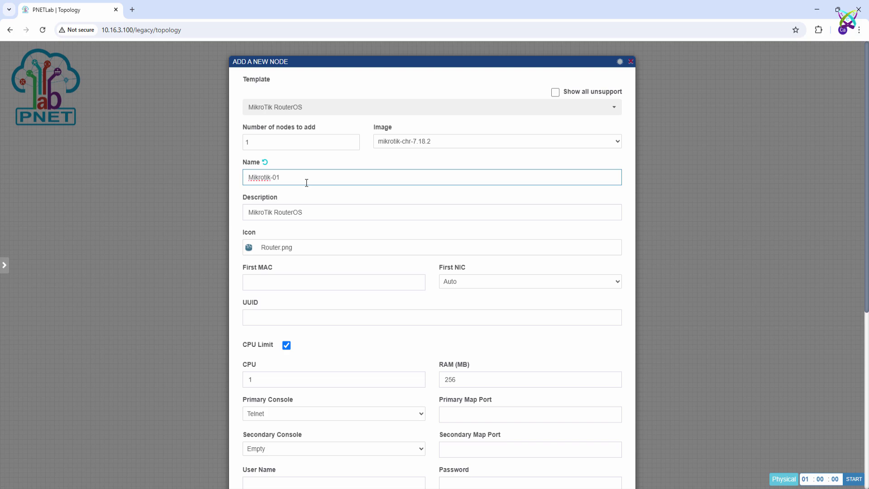
pyautogui.scroll(-5, 306, 183)
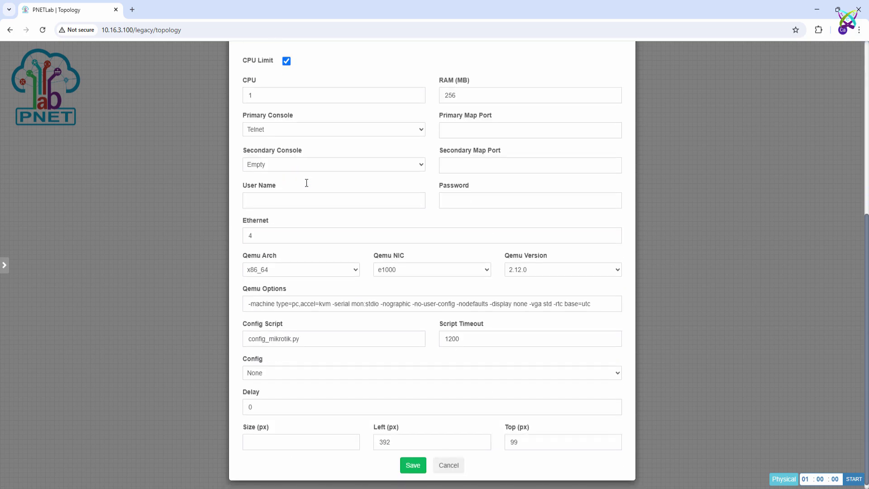
pyautogui.scroll(-1, 306, 182)
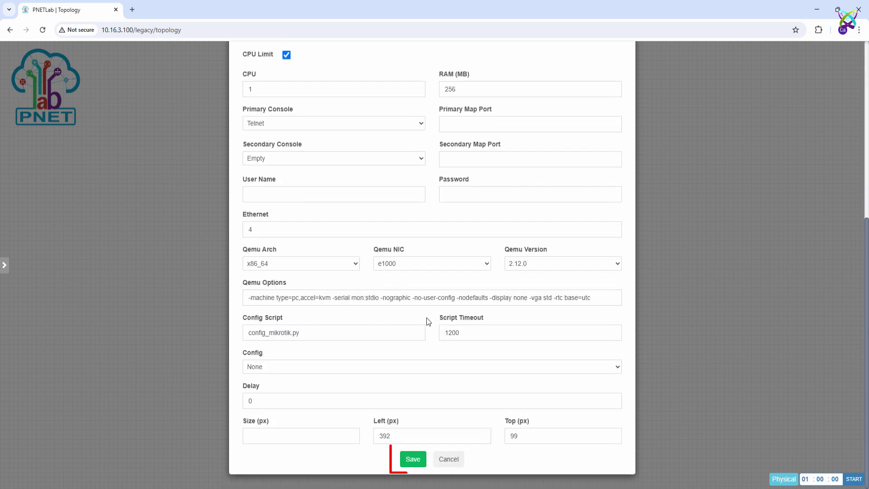
pyautogui.click(411, 459)
pyautogui.moveTo(197, 103)
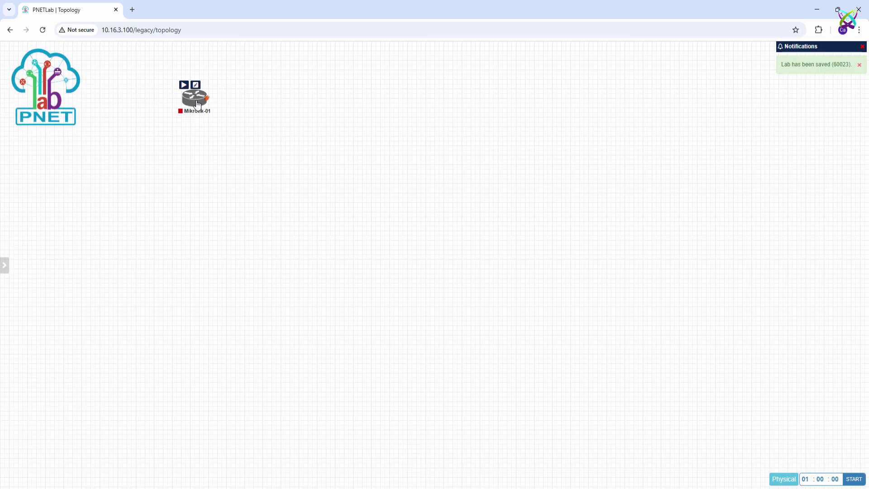
pyautogui.moveTo(198, 104); pyautogui.dragTo(409, 112)
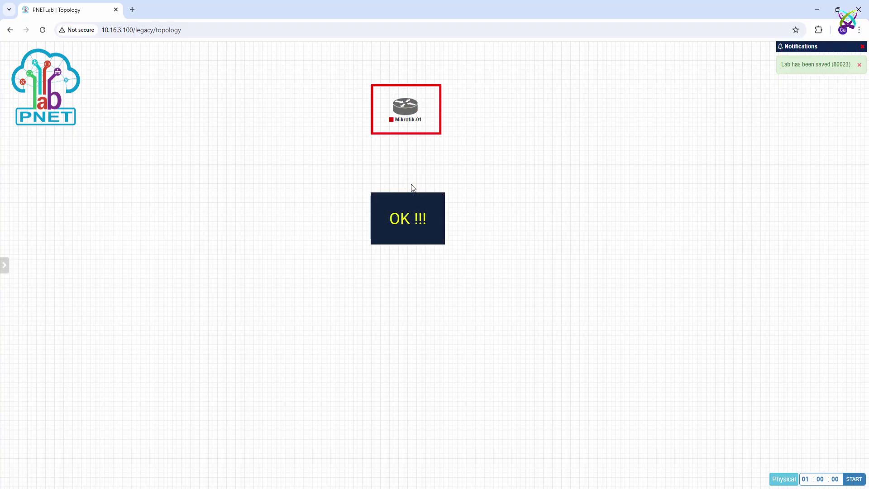
# Add a new network to the topology and name it WAN
pyautogui.rightClick(280, 134)
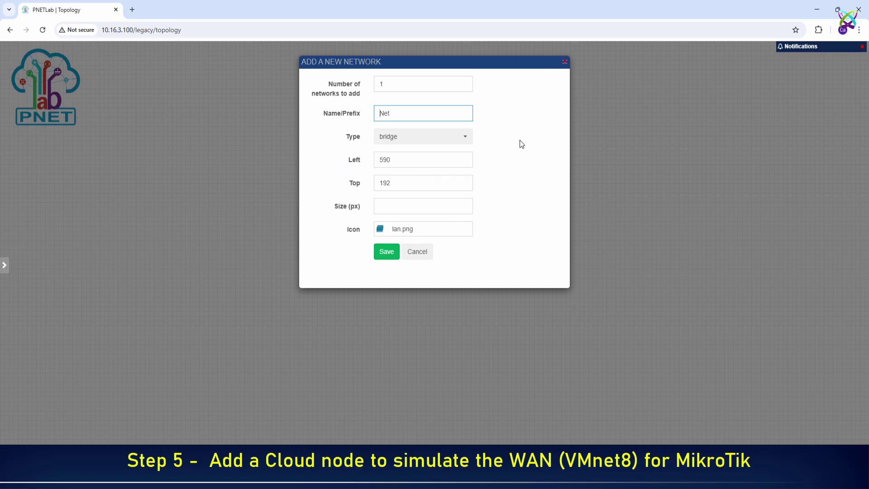
pyautogui.doubleClick(418, 117)
pyautogui.write('WAN')
# Set the WAN network type to Cloud1, save it, and nudge it left of the router
pyautogui.click(465, 136)
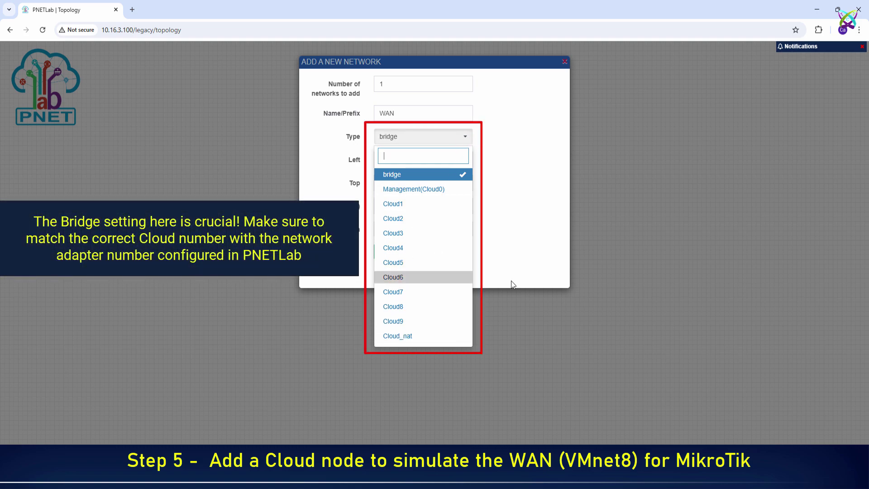
pyautogui.click(838, 9)
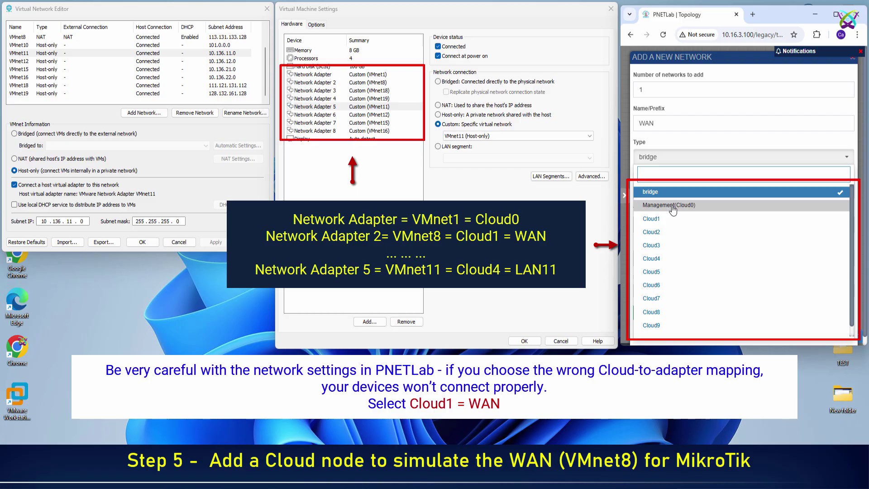
pyautogui.click(657, 219)
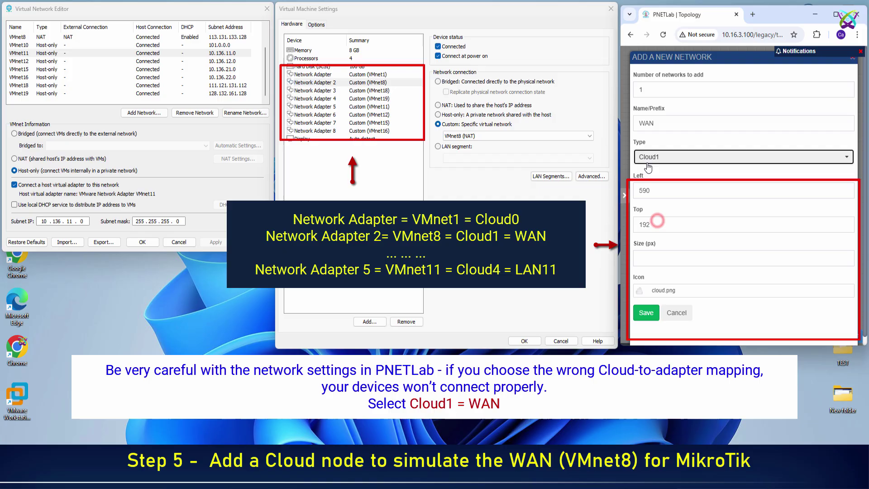
pyautogui.click(665, 162)
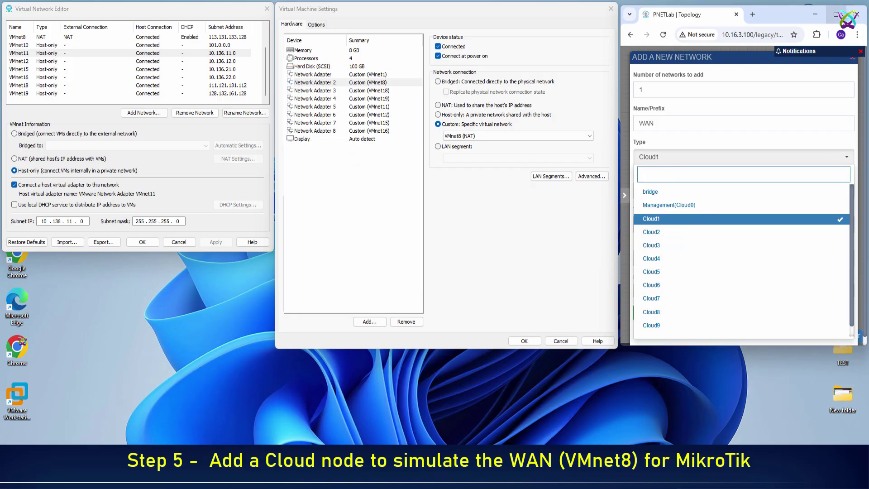
pyautogui.click(836, 14)
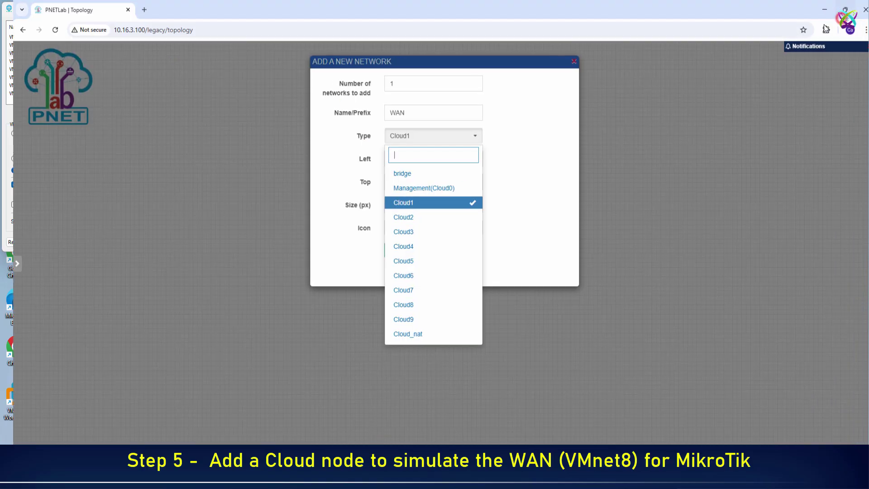
pyautogui.click(423, 208)
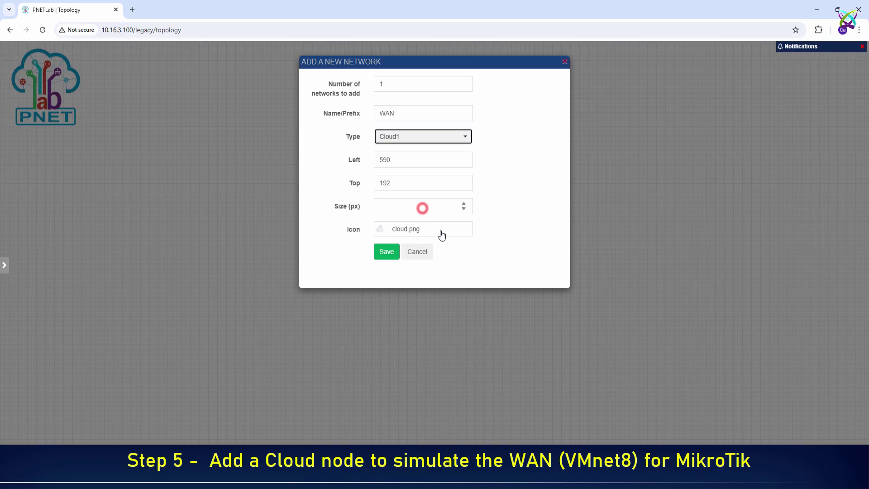
pyautogui.click(392, 253)
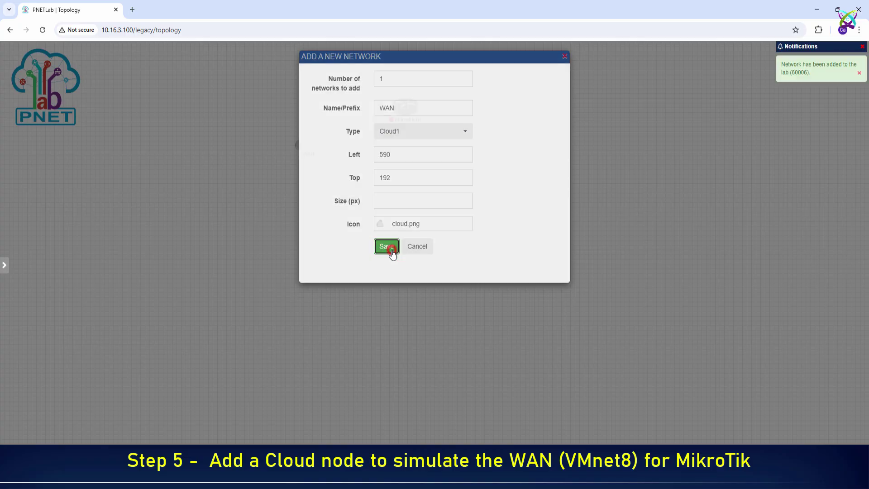
pyautogui.moveTo(316, 139); pyautogui.dragTo(298, 140)
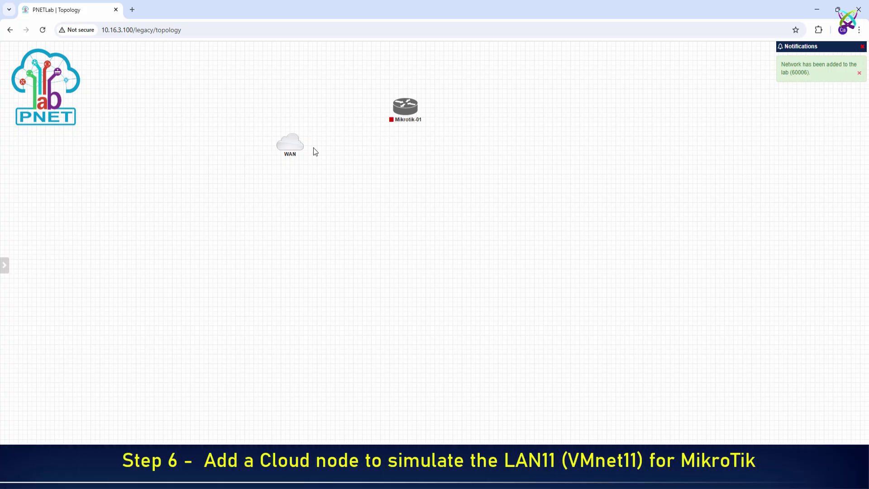
# Add another network to the topology and name it LAN11
pyautogui.rightClick(334, 156)
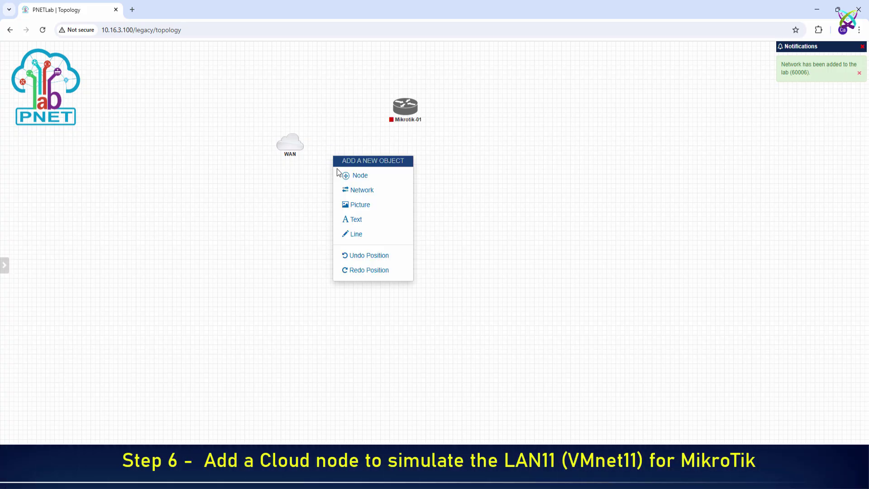
pyautogui.click(356, 191)
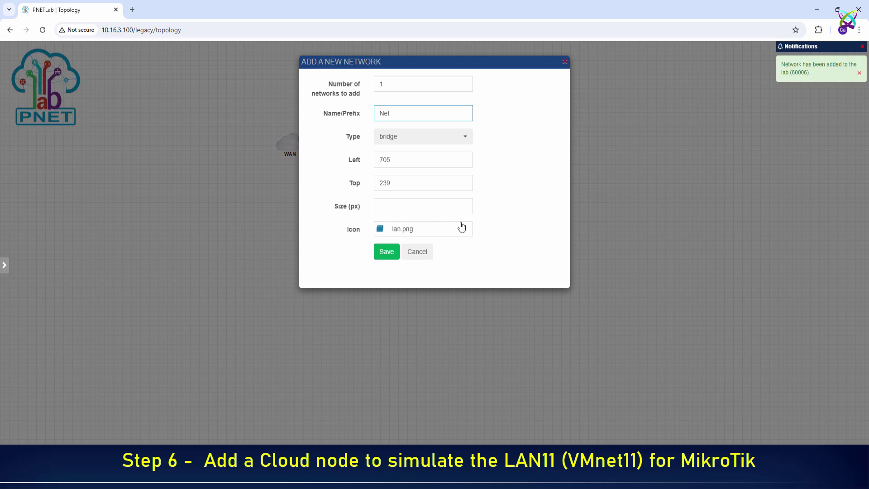
pyautogui.doubleClick(410, 115)
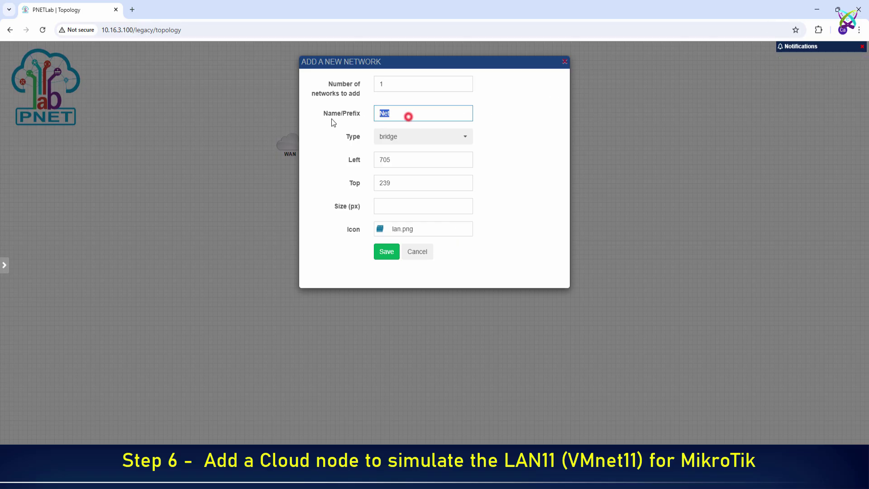
pyautogui.write('LAN11')
# Set the LAN11 type to Cloud4, save it, and move it right of the router
pyautogui.click(837, 9)
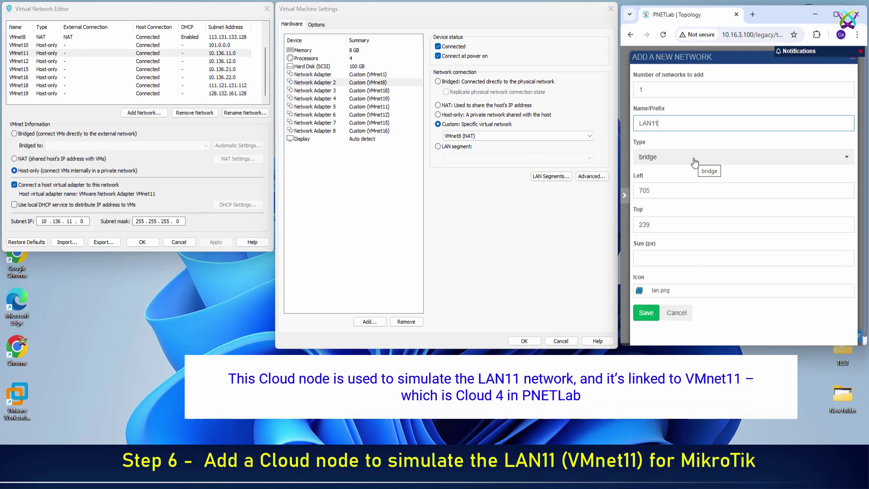
pyautogui.click(695, 160)
pyautogui.click(369, 107)
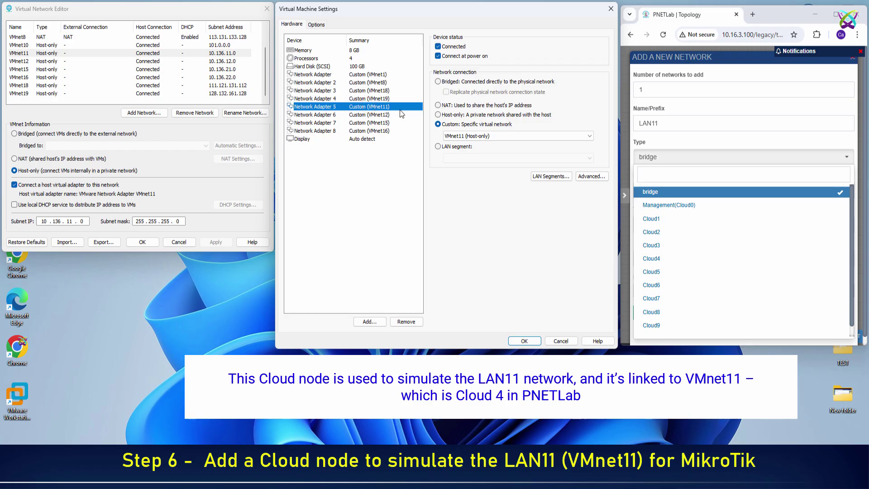
pyautogui.click(671, 260)
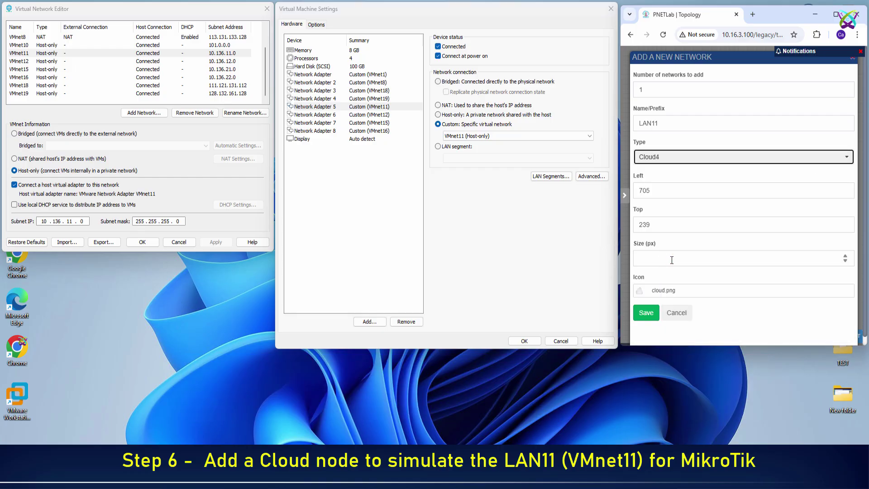
pyautogui.click(837, 18)
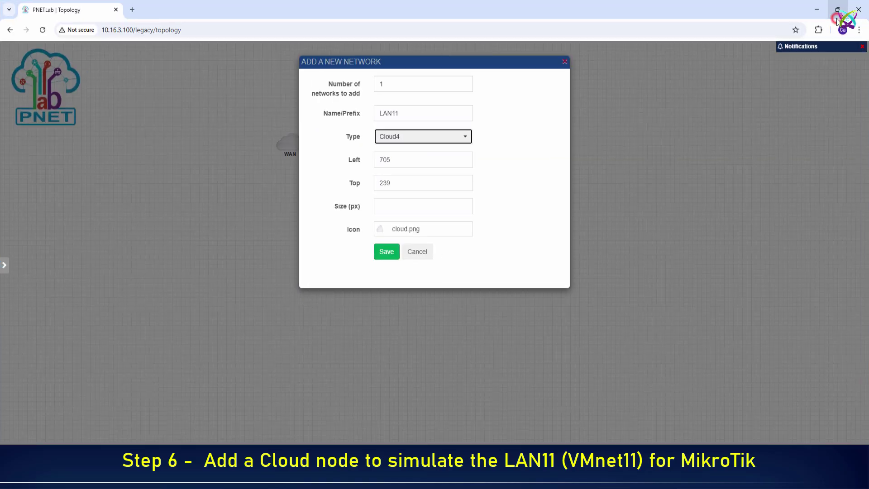
pyautogui.click(387, 252)
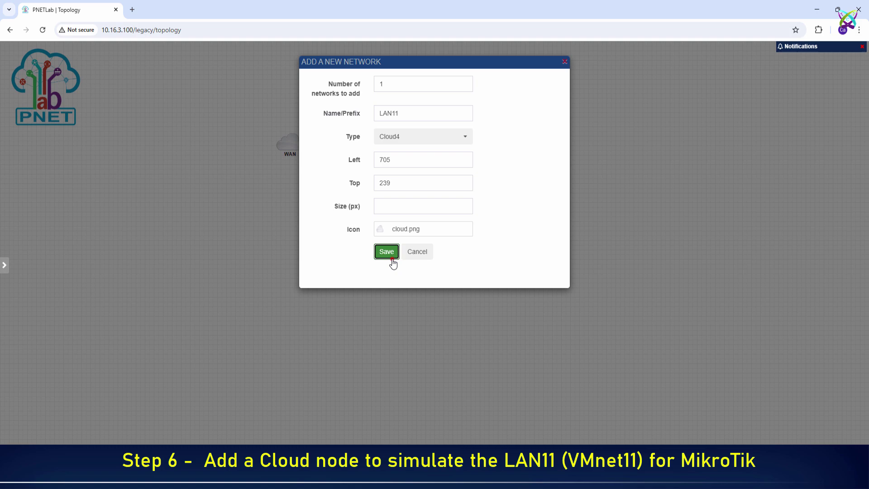
pyautogui.moveTo(359, 172)
pyautogui.moveTo(359, 172); pyautogui.dragTo(522, 164)
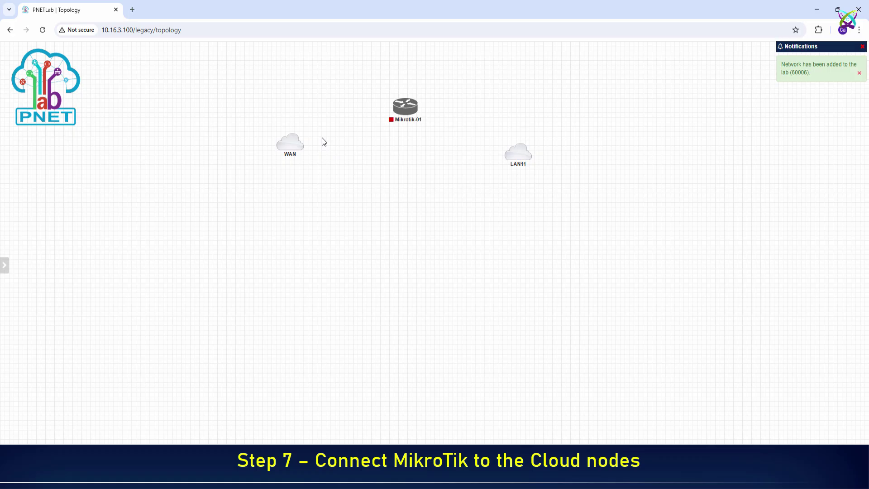
# Connect the WAN cloud to Mikrotik-01 on interface eth1
pyautogui.moveTo(301, 144)
pyautogui.moveTo(301, 144); pyautogui.dragTo(397, 113)
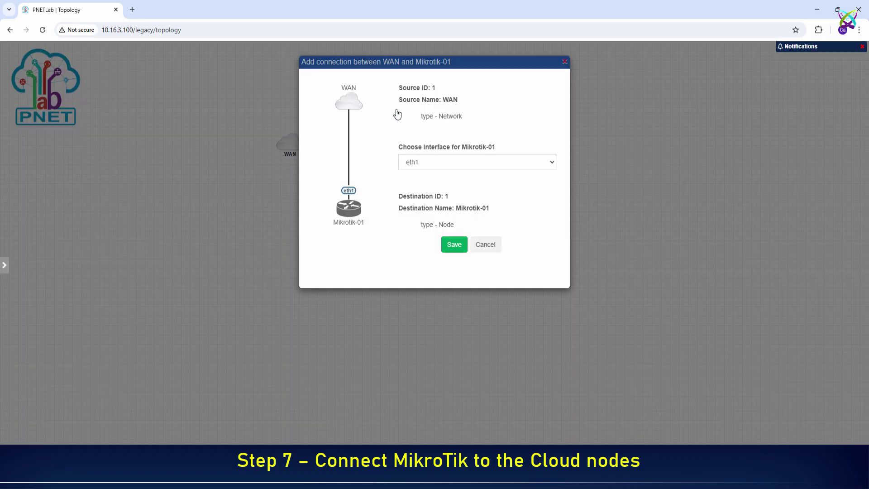
pyautogui.click(414, 160)
pyautogui.click(422, 177)
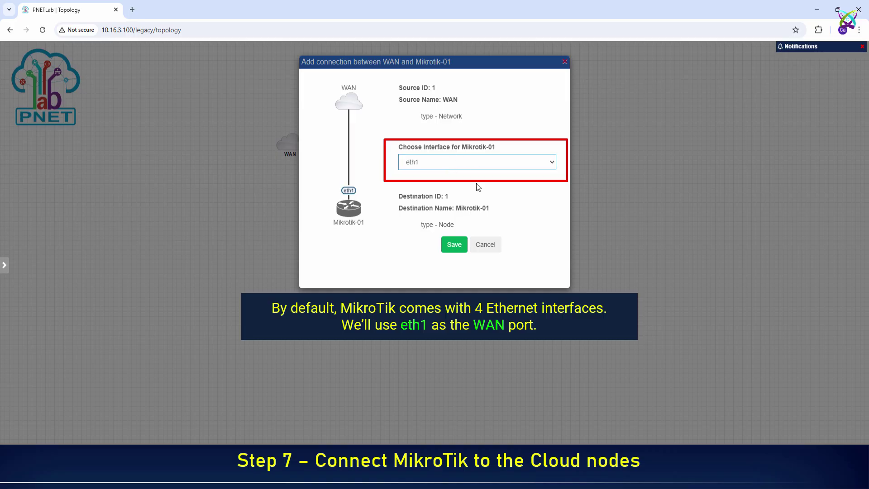
pyautogui.click(454, 245)
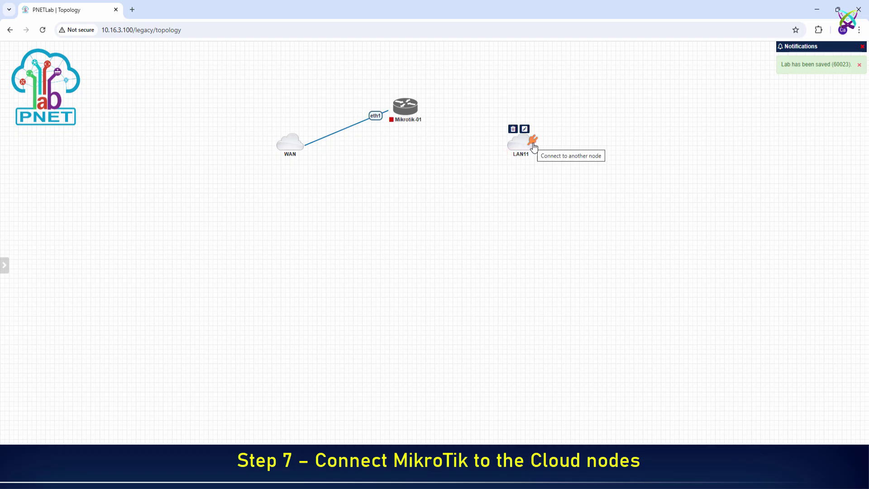
# Connect the LAN11 cloud to Mikrotik-01 on interface eth2
pyautogui.moveTo(531, 146); pyautogui.dragTo(406, 109)
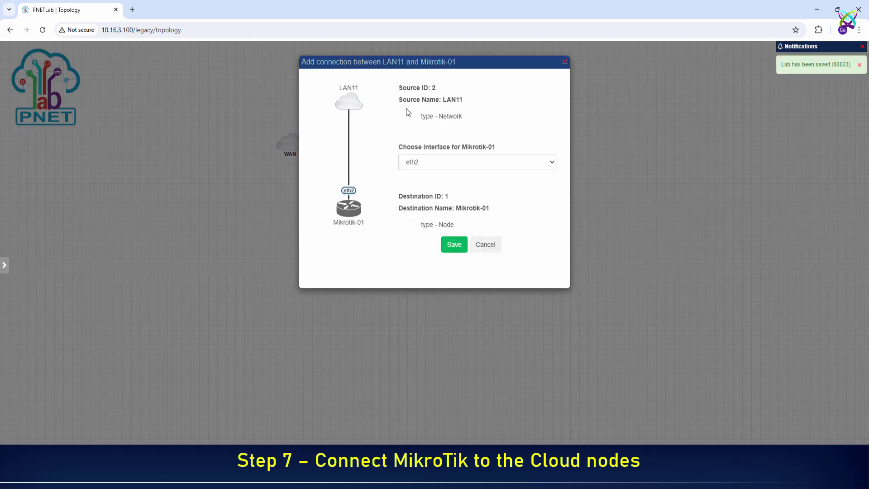
pyautogui.click(455, 164)
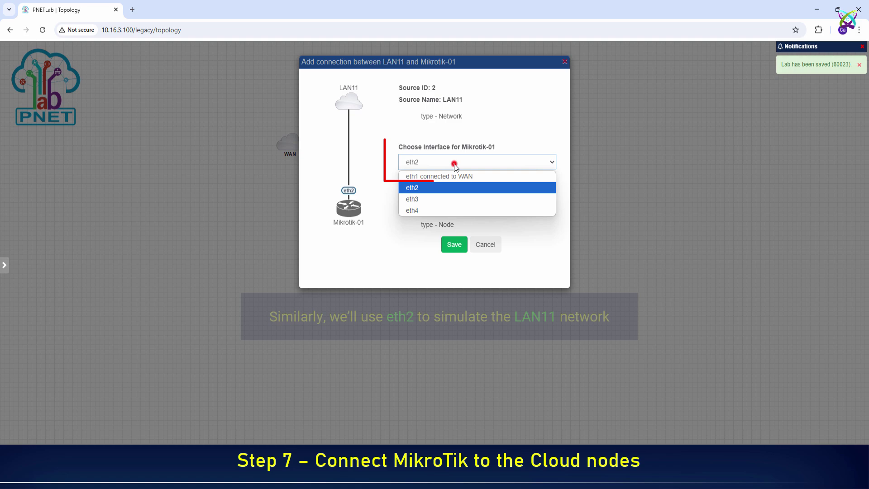
pyautogui.click(422, 187)
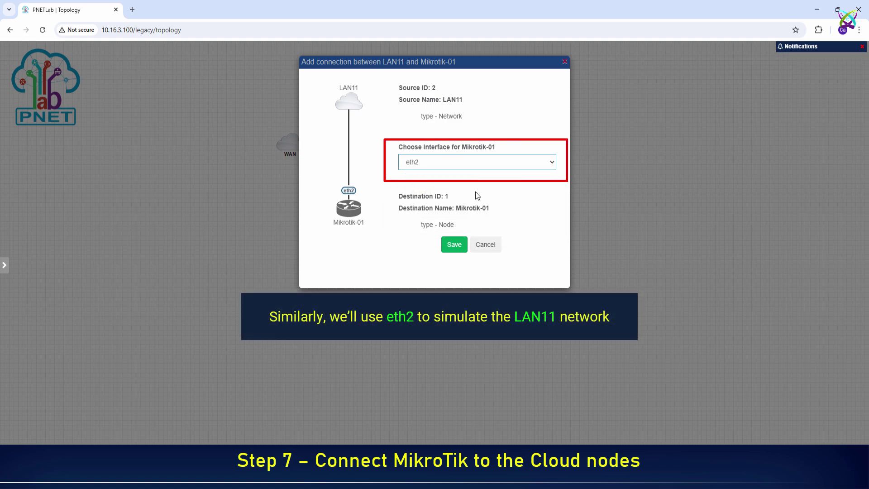
pyautogui.click(462, 247)
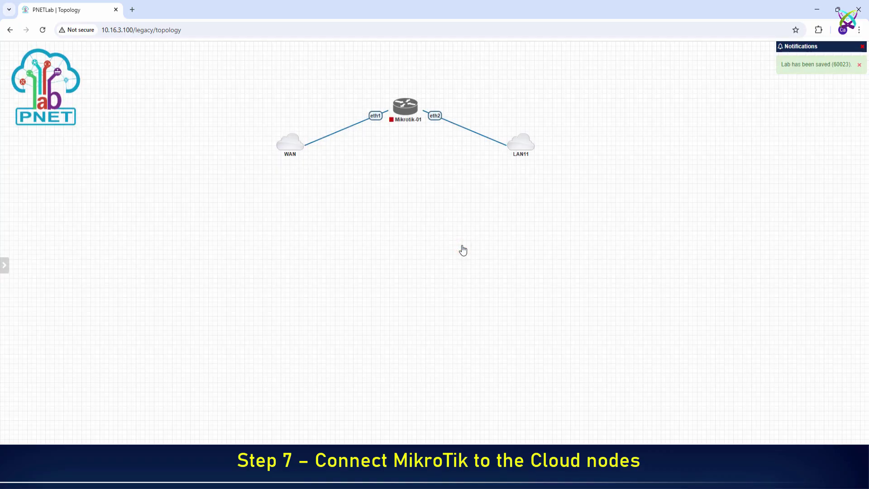
# Rename the clouds to LAN11-VMnet11 and WAN-VMnet8
pyautogui.click(525, 131)
pyautogui.click(441, 111)
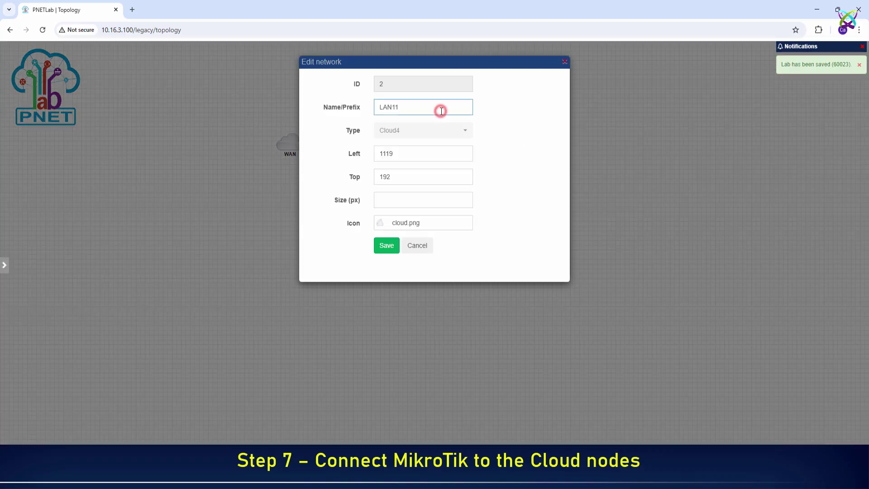
pyautogui.write('-VMnet11')
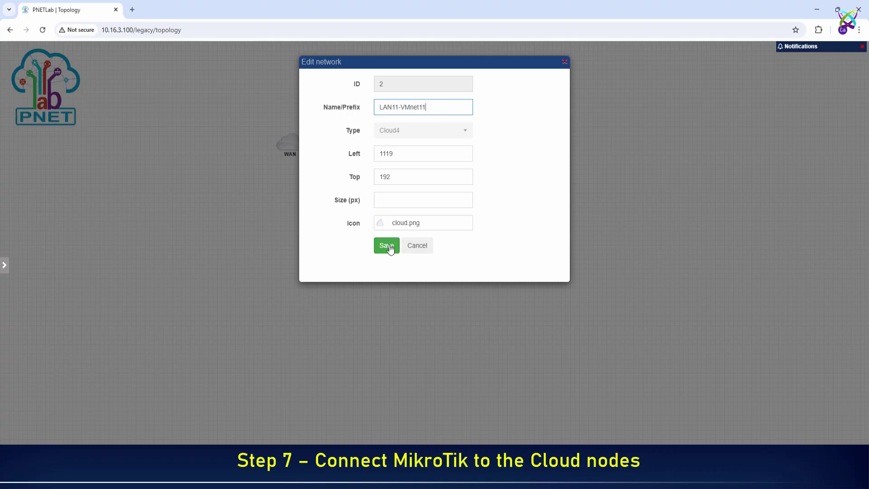
pyautogui.click(388, 241)
pyautogui.click(295, 129)
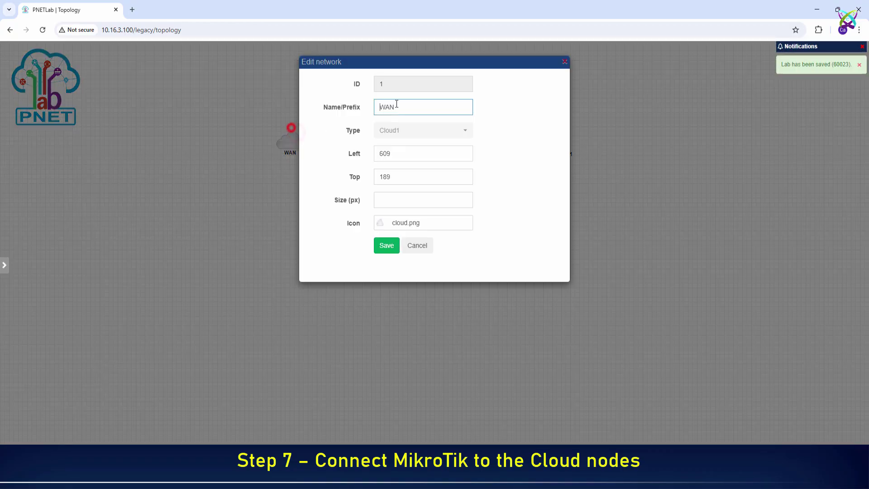
pyautogui.click(416, 105)
pyautogui.write('-VMnet8')
pyautogui.click(386, 245)
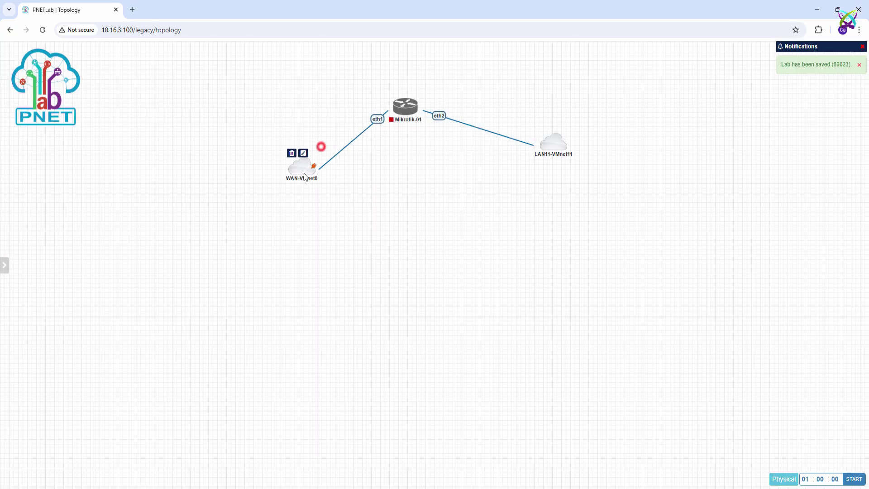
# Rearrange both clouds around the router and start Mikrotik-01
pyautogui.moveTo(305, 177); pyautogui.dragTo(300, 172)
pyautogui.moveTo(561, 142); pyautogui.dragTo(526, 162)
pyautogui.click(501, 236)
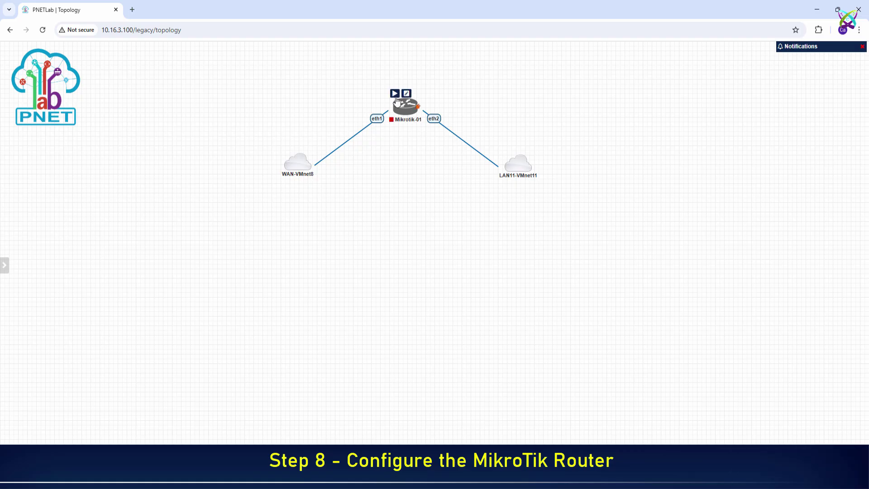
pyautogui.click(395, 96)
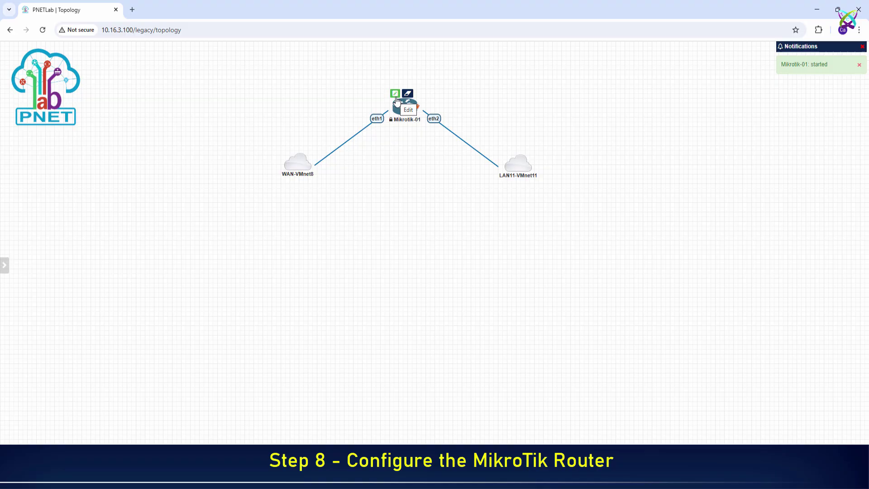
# Minimize the browser and launch WinBox from the winbox64.exe desktop shortcut
pyautogui.click(818, 9)
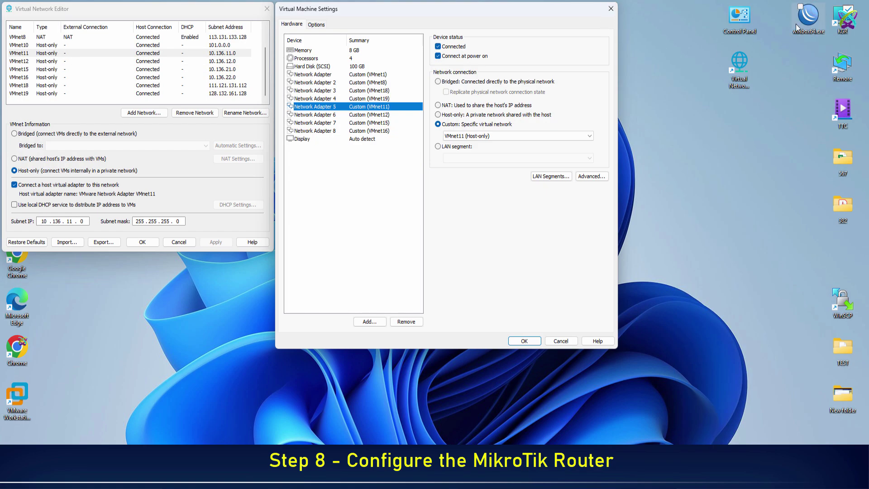
pyautogui.moveTo(808, 19); pyautogui.dragTo(664, 32)
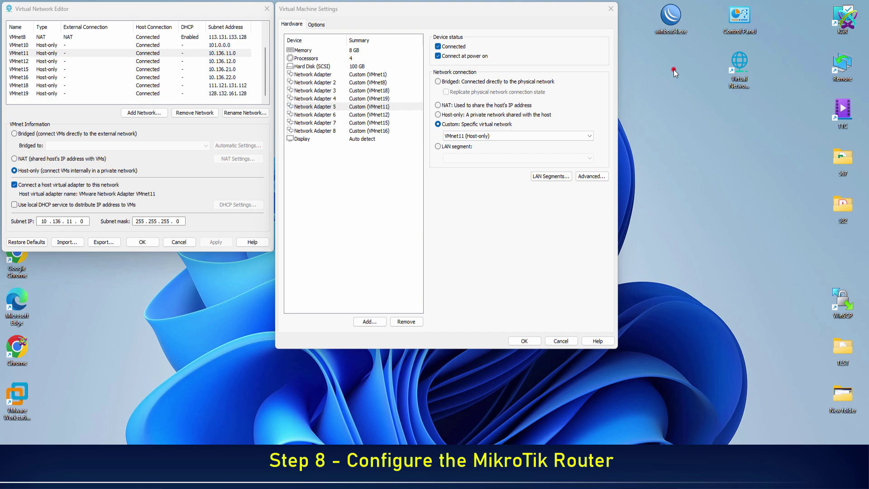
pyautogui.click(674, 26)
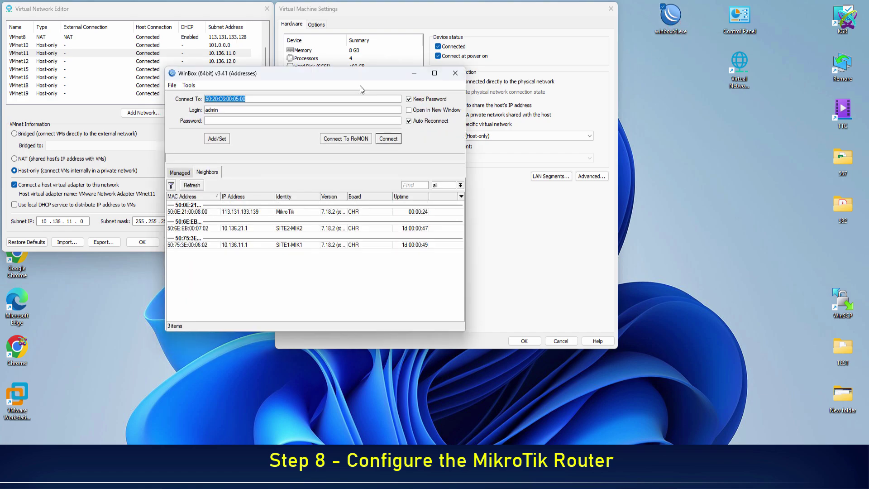
pyautogui.moveTo(336, 75); pyautogui.dragTo(376, 73)
pyautogui.moveTo(423, 53); pyautogui.dragTo(469, 48)
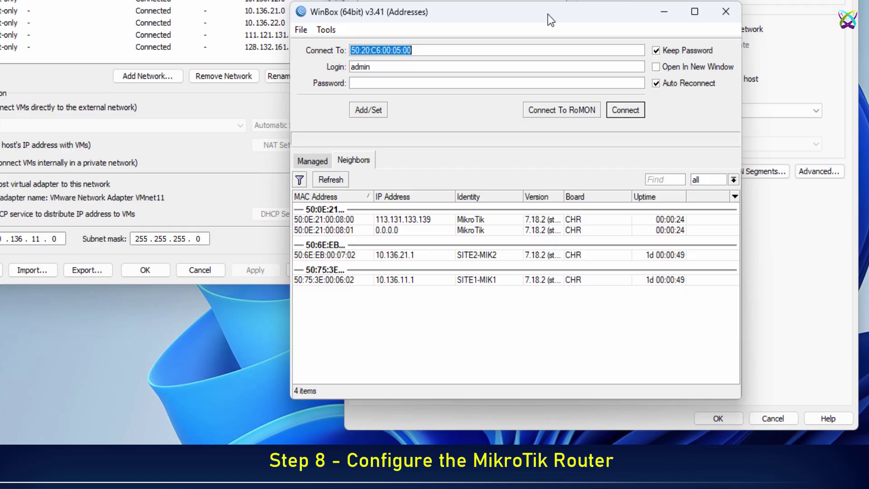
# Connect to neighbour 50:0E:21:00:08:00 and begin entering a new admin password
pyautogui.click(251, 215)
pyautogui.doubleClick(333, 219)
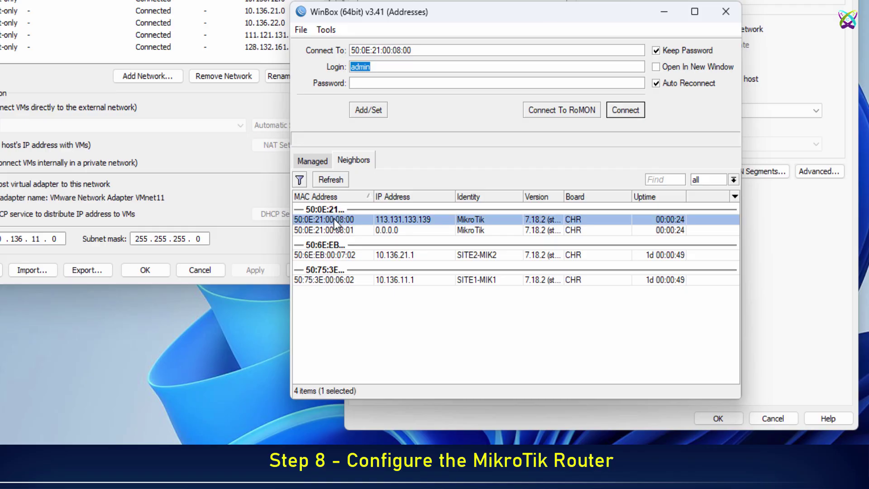
pyautogui.click(634, 108)
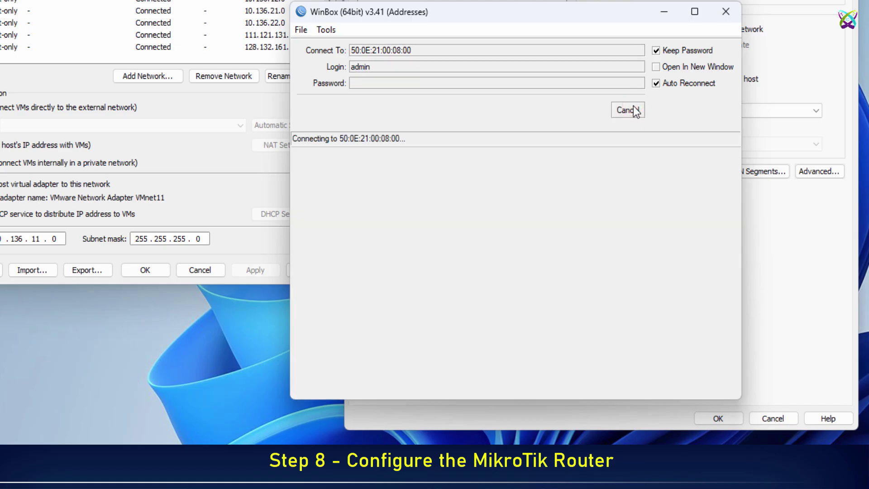
pyautogui.press('Tab')
pyautogui.write('***')
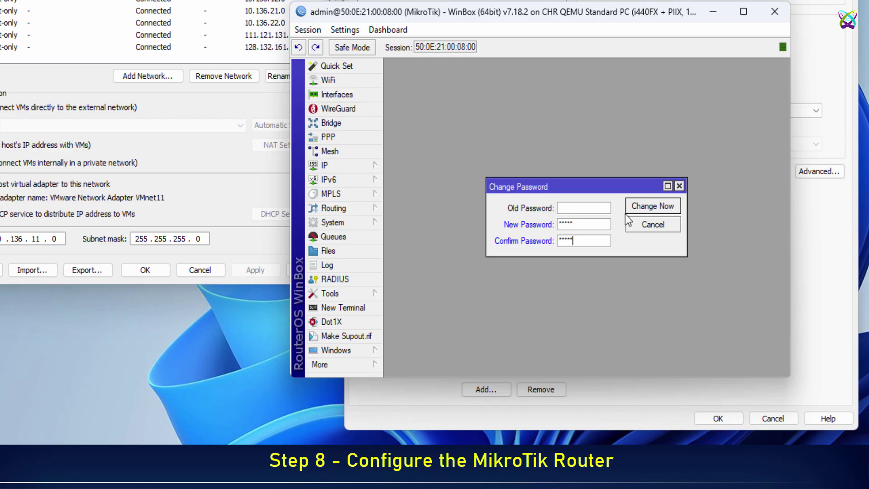
# Apply the new admin password, close the VMware windows, then widen and reposition WinBox
pyautogui.click(640, 209)
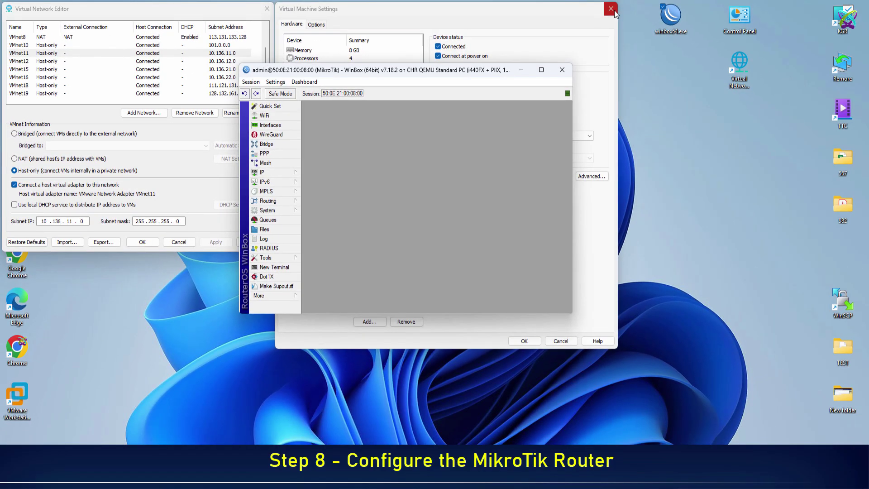
pyautogui.click(611, 8)
pyautogui.click(267, 9)
pyautogui.click(499, 15)
pyautogui.moveTo(573, 134); pyautogui.dragTo(710, 147)
pyautogui.moveTo(486, 71); pyautogui.dragTo(447, 67)
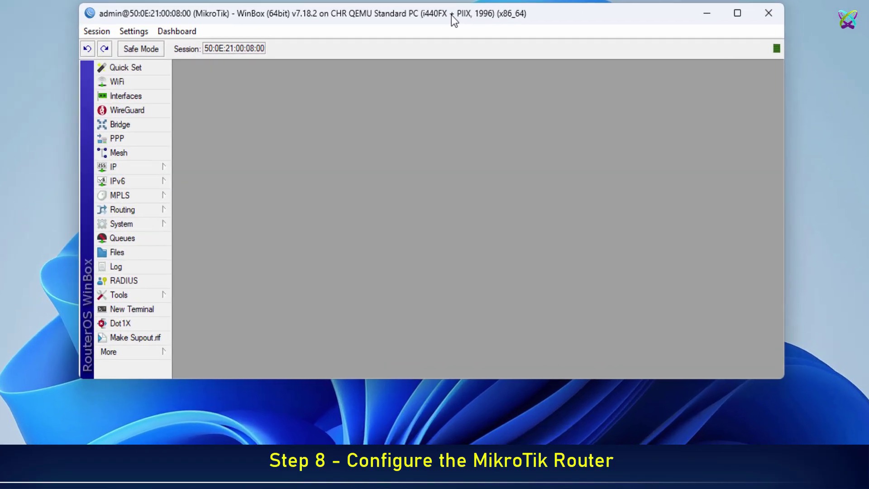
# Open the router's Interfaces list and the IP Address List
pyautogui.click(698, 183)
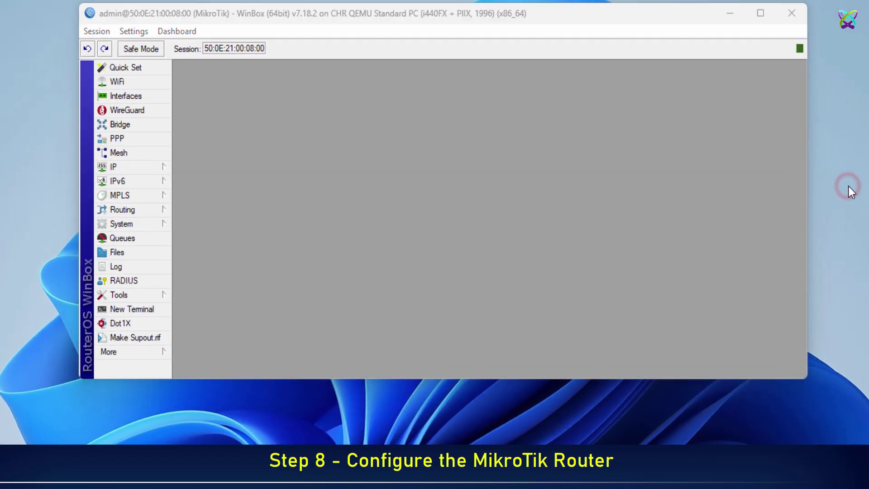
pyautogui.click(133, 101)
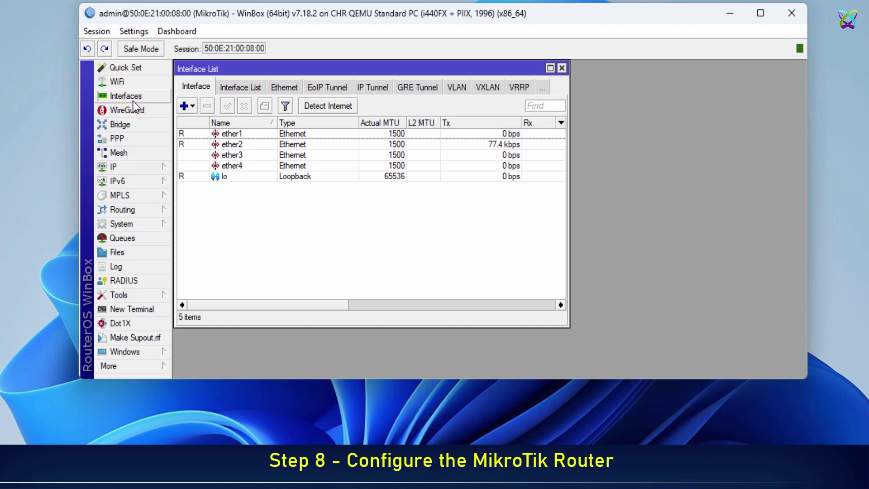
pyautogui.click(114, 167)
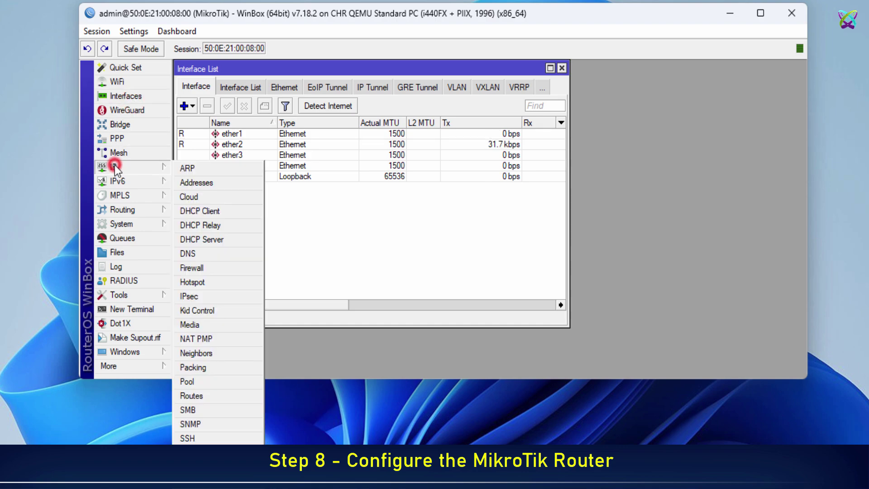
pyautogui.click(200, 183)
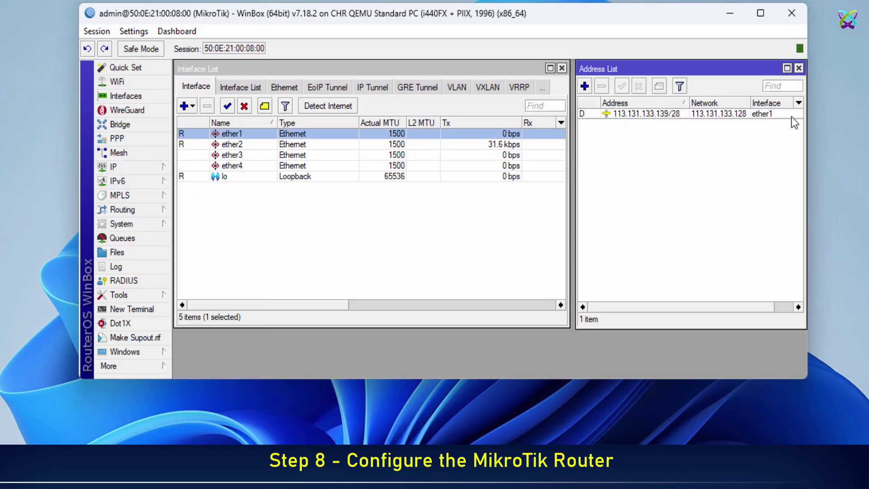
# Rename the ether1 interface to ether1-WAN
pyautogui.doubleClick(261, 136)
pyautogui.click(464, 111)
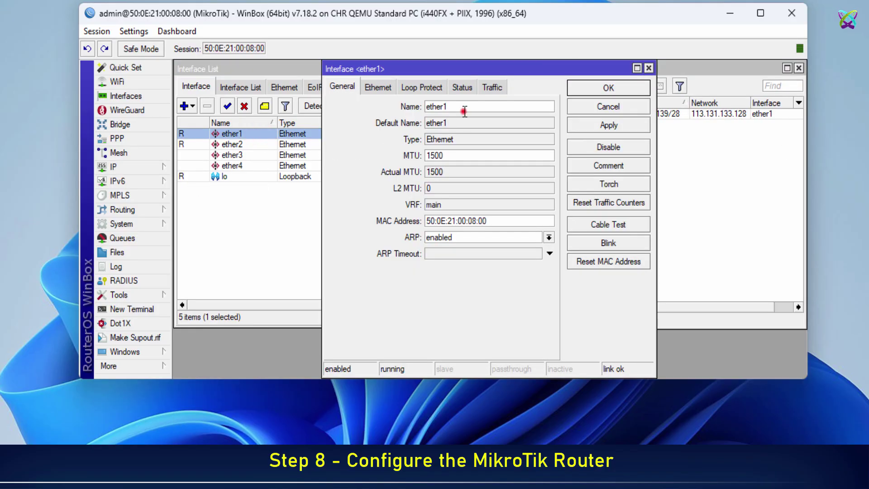
pyautogui.write('-WAN')
pyautogui.click(625, 129)
pyautogui.click(588, 89)
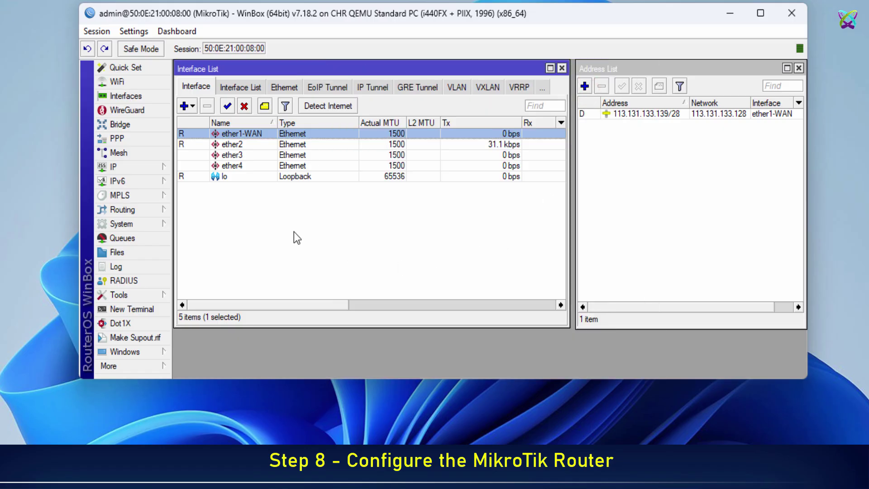
# Rename the ether2 interface to ether2-LAN11
pyautogui.click(239, 143)
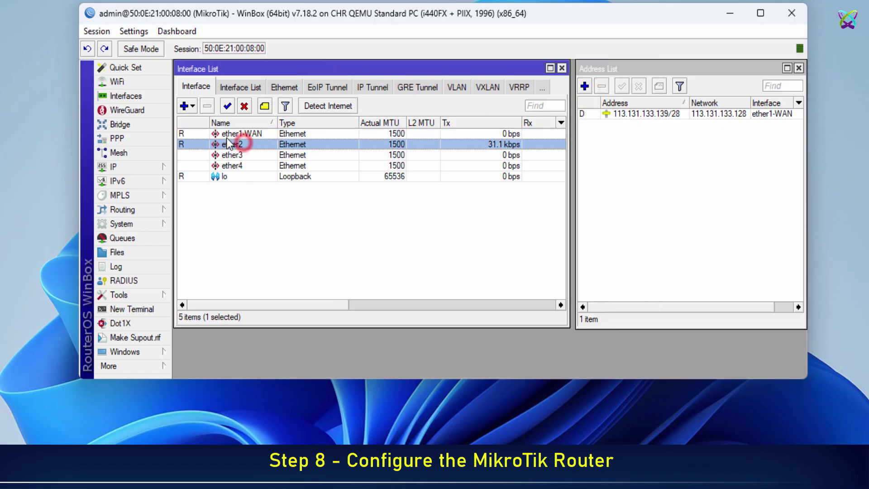
pyautogui.doubleClick(259, 145)
pyautogui.click(490, 109)
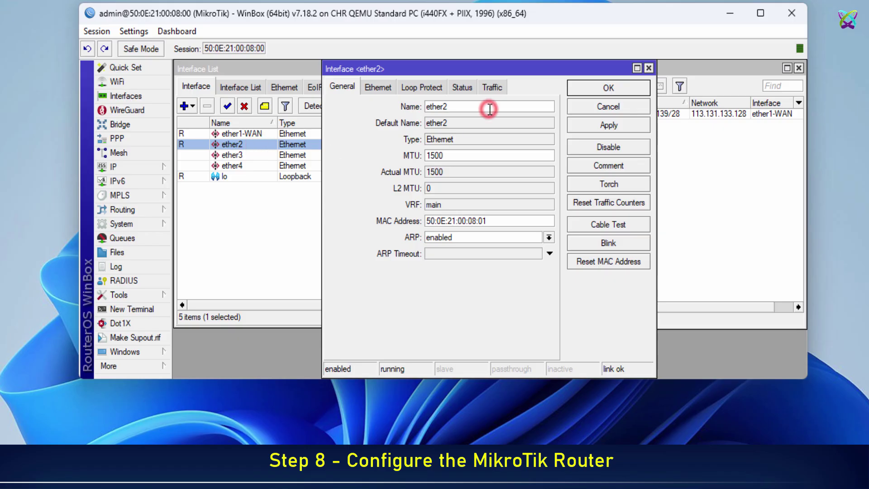
pyautogui.write('-LAN11')
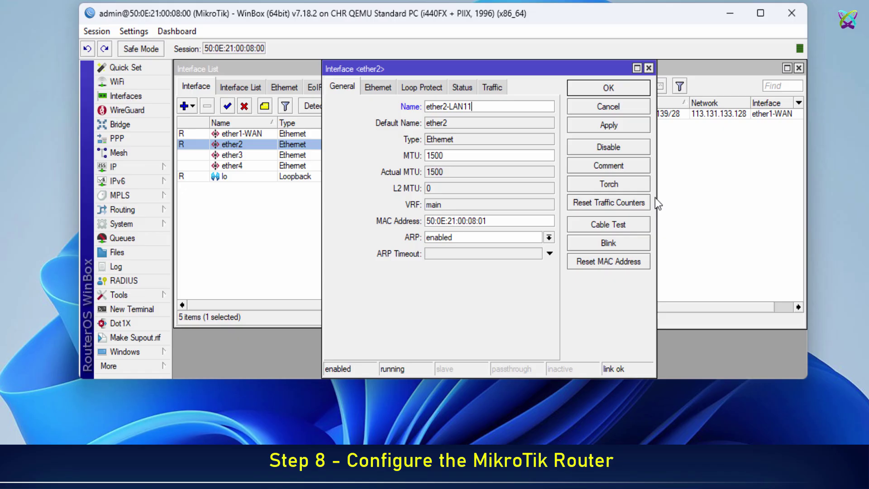
pyautogui.click(645, 129)
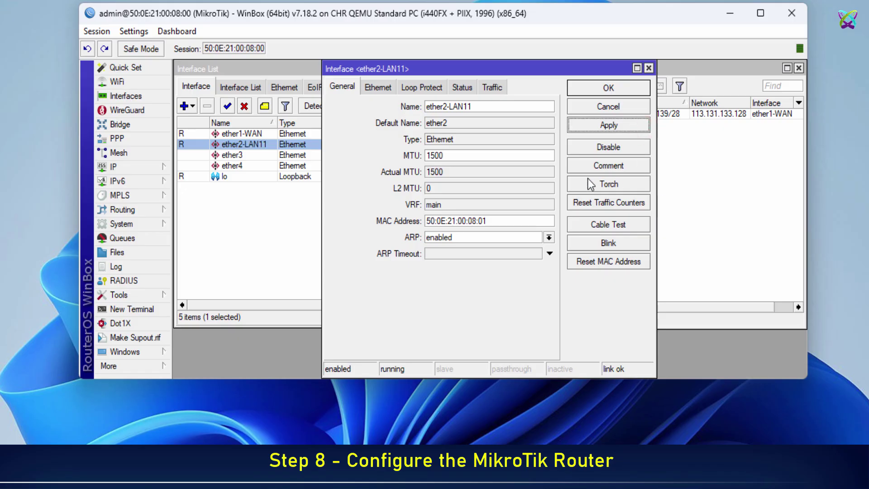
pyautogui.click(595, 89)
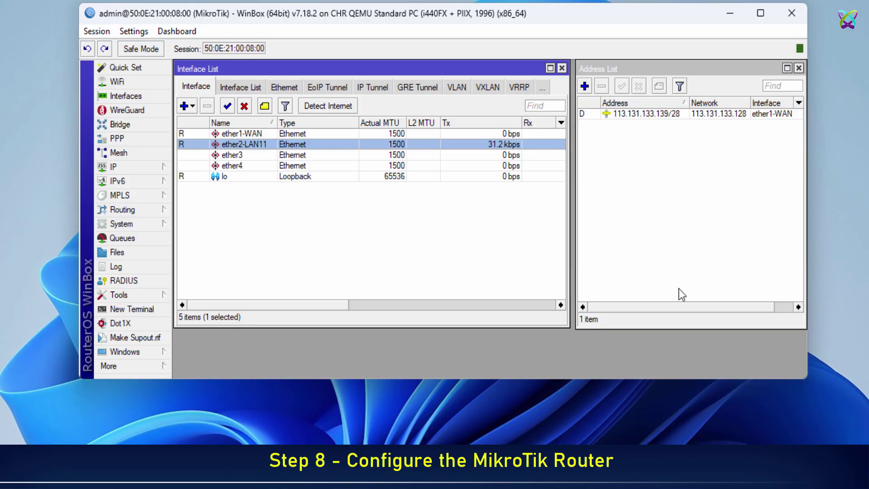
# Add address 10.136.11.1/24 on ether2-LAN11, then sort the address list by interface
pyautogui.click(591, 85)
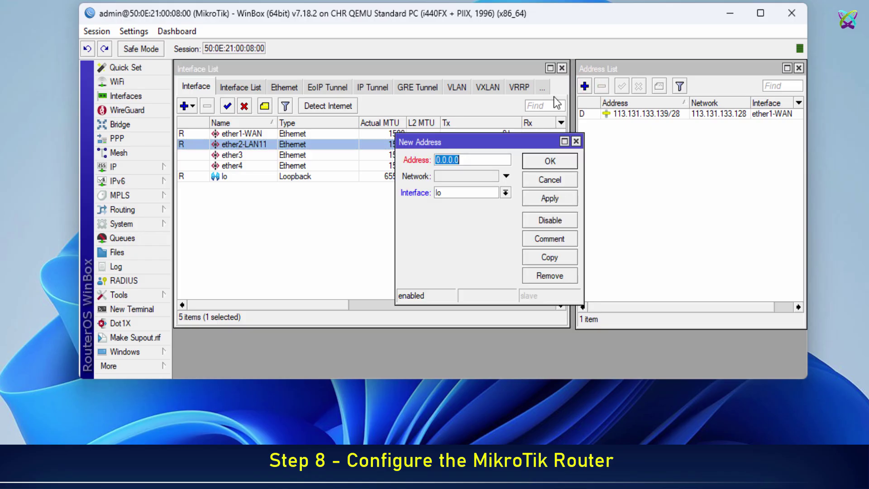
pyautogui.write('10.')
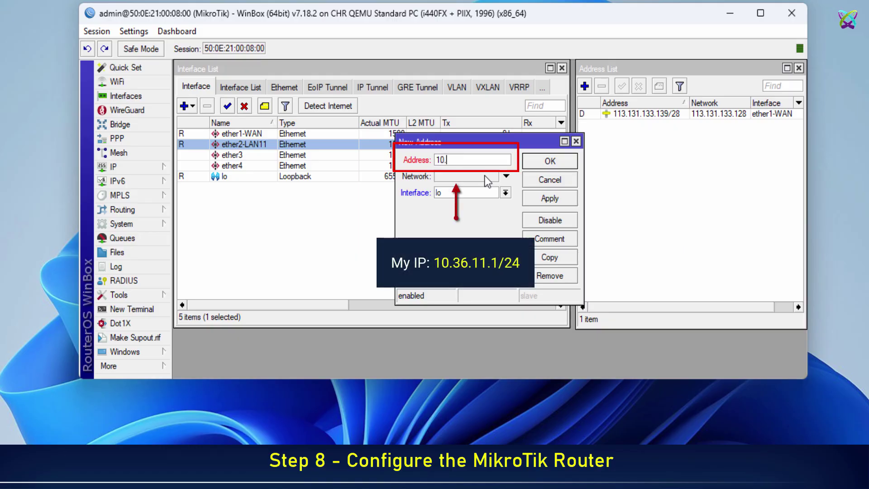
pyautogui.write('136.11.1/24')
pyautogui.click(507, 193)
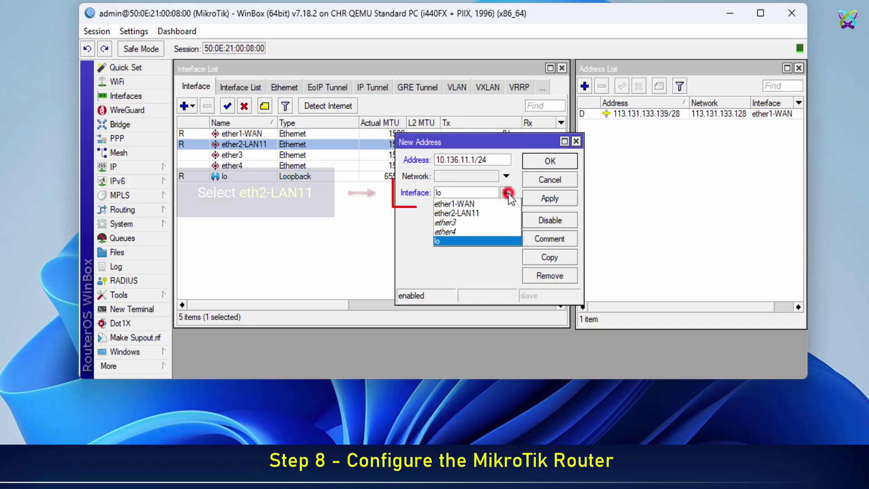
pyautogui.click(471, 212)
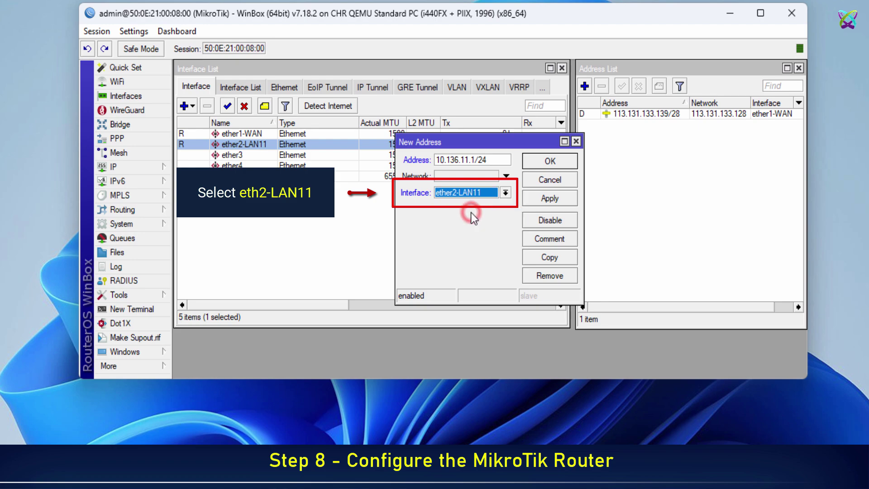
pyautogui.click(564, 203)
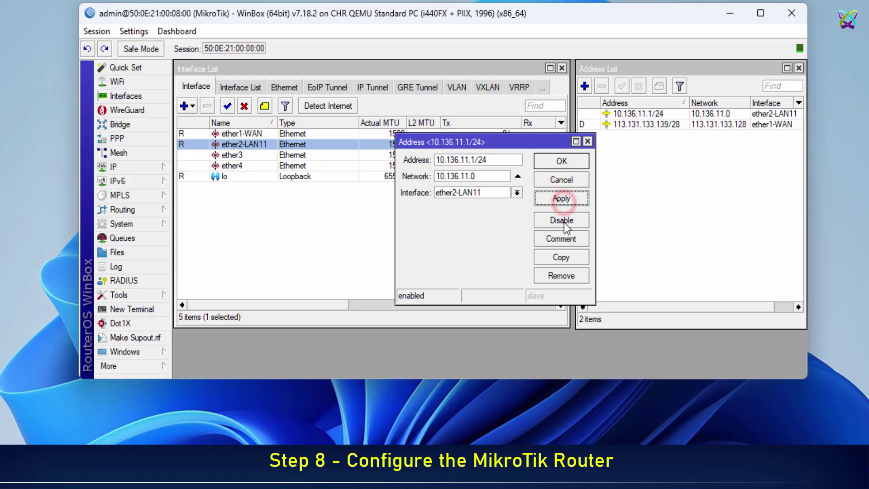
pyautogui.click(558, 166)
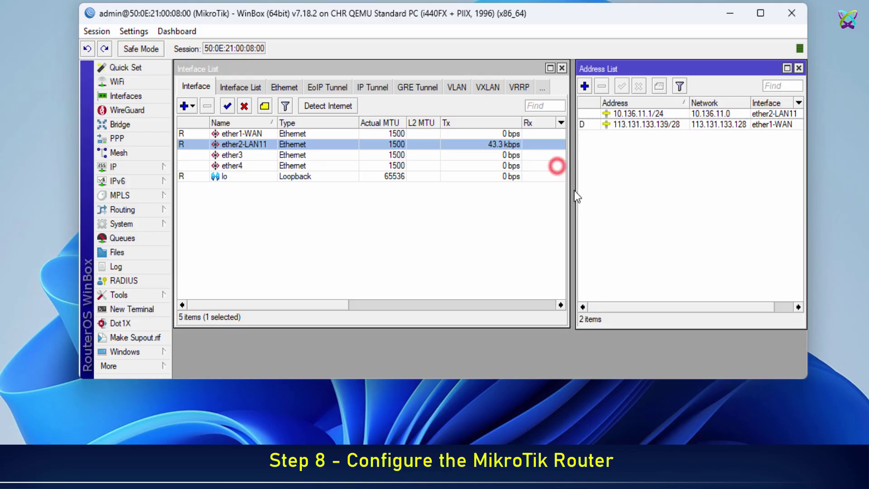
pyautogui.click(770, 104)
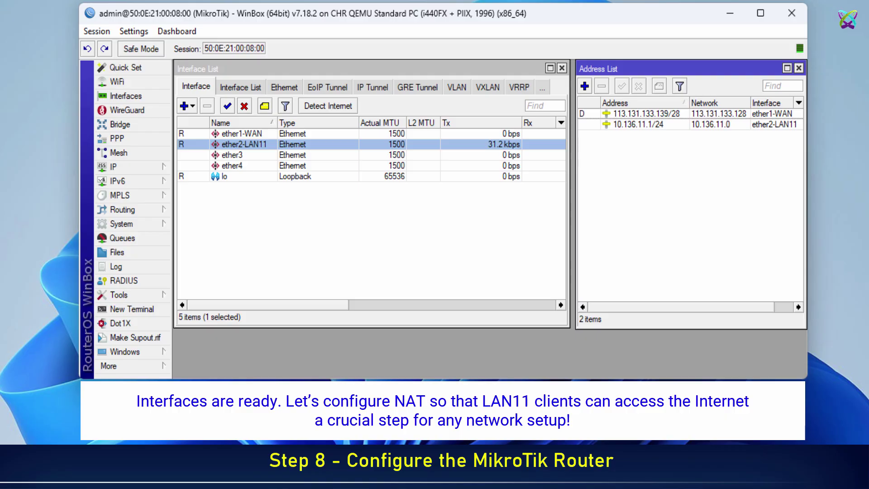
# Open IP > Firewall and view the still-empty NAT rule list
pyautogui.click(152, 171)
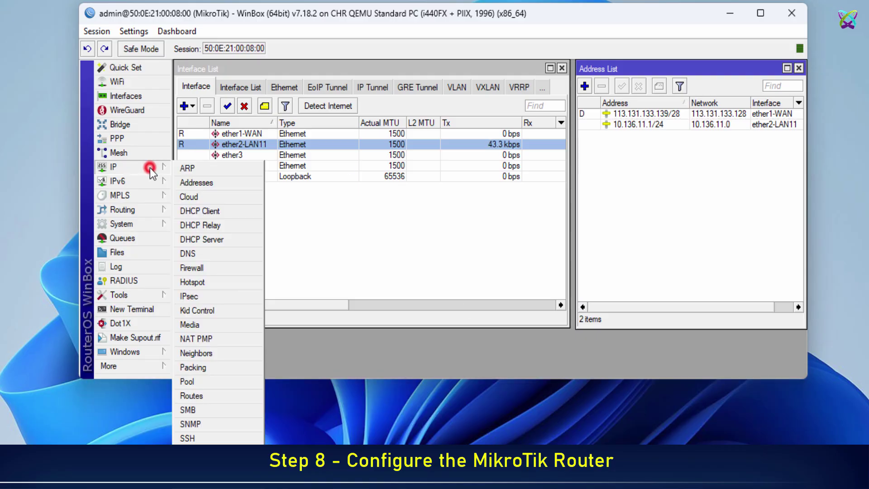
pyautogui.click(216, 270)
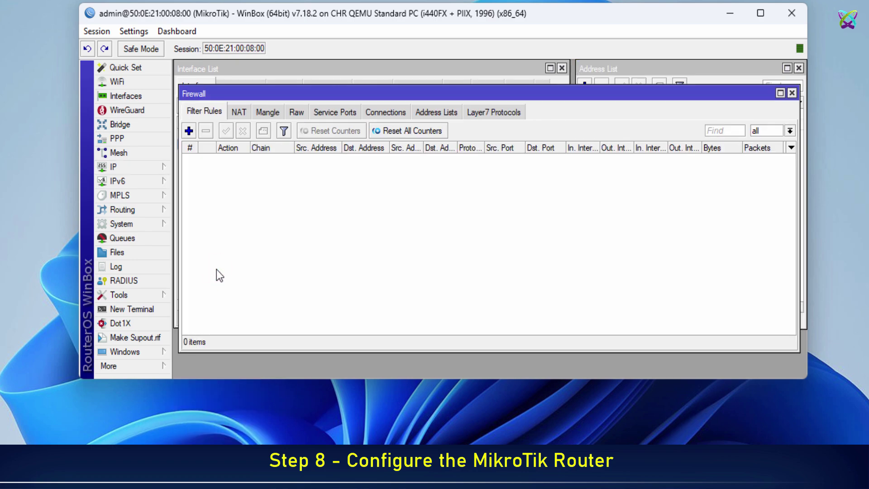
pyautogui.click(237, 115)
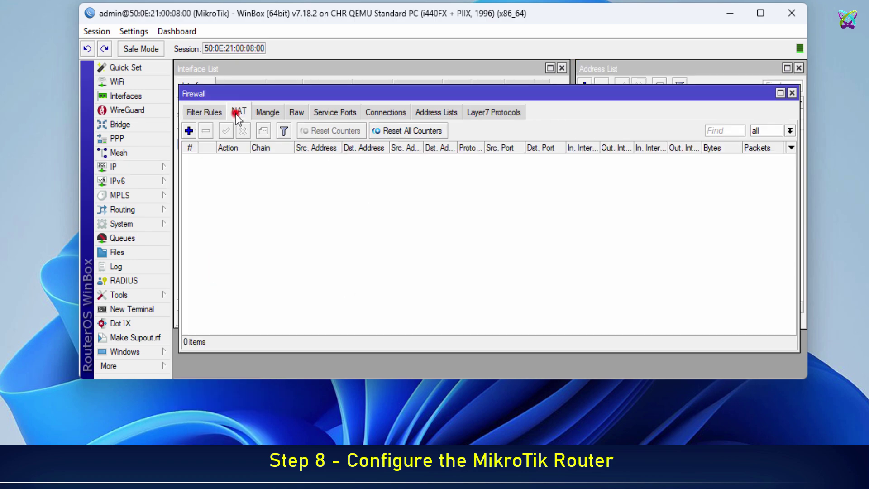
# Create a srcnat NAT rule with Out. Interface ether1-WAN and action masquerade
pyautogui.click(188, 131)
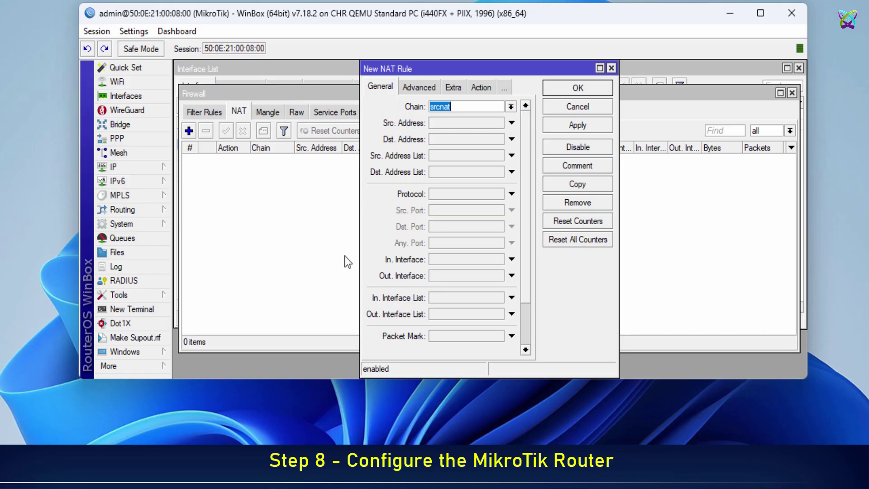
pyautogui.click(512, 276)
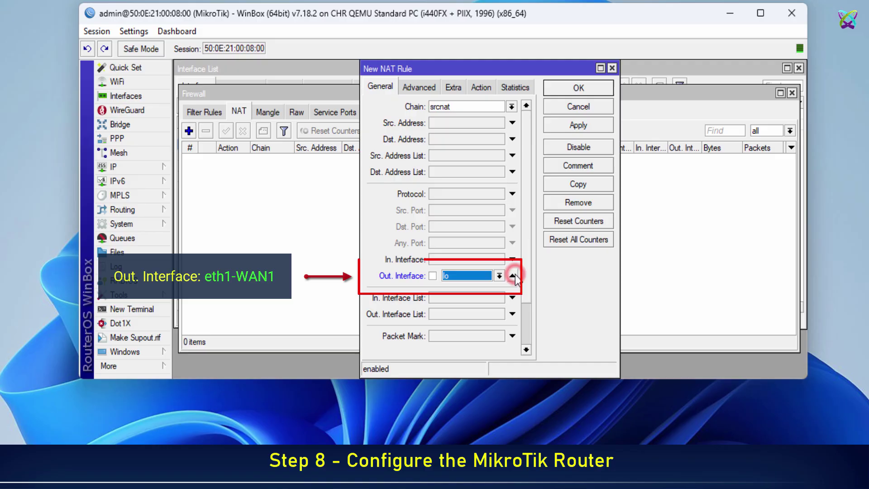
pyautogui.click(500, 276)
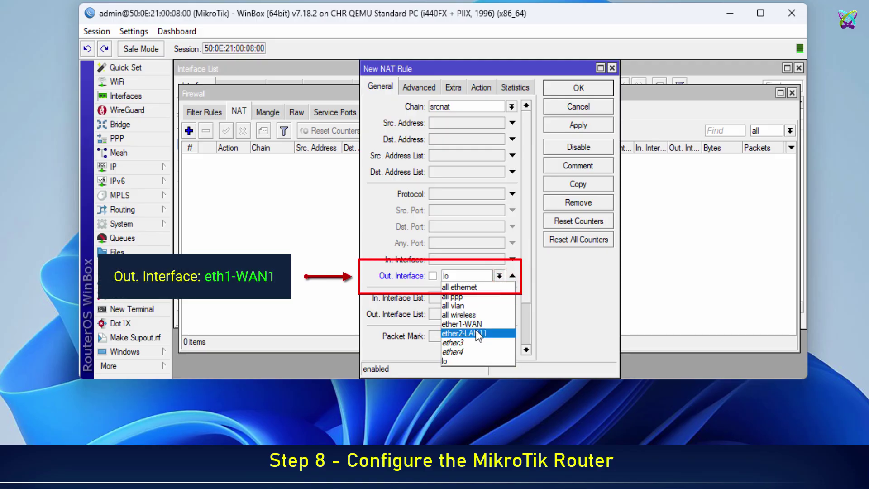
pyautogui.click(476, 325)
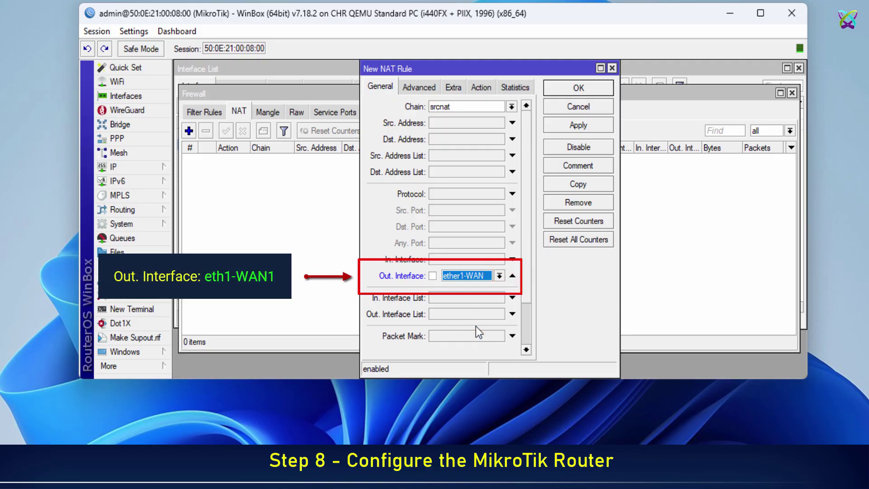
pyautogui.click(480, 88)
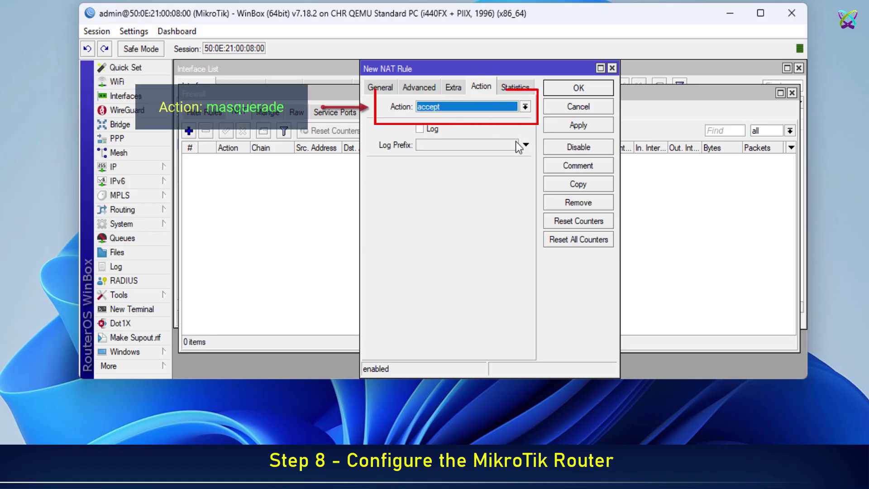
pyautogui.click(524, 107)
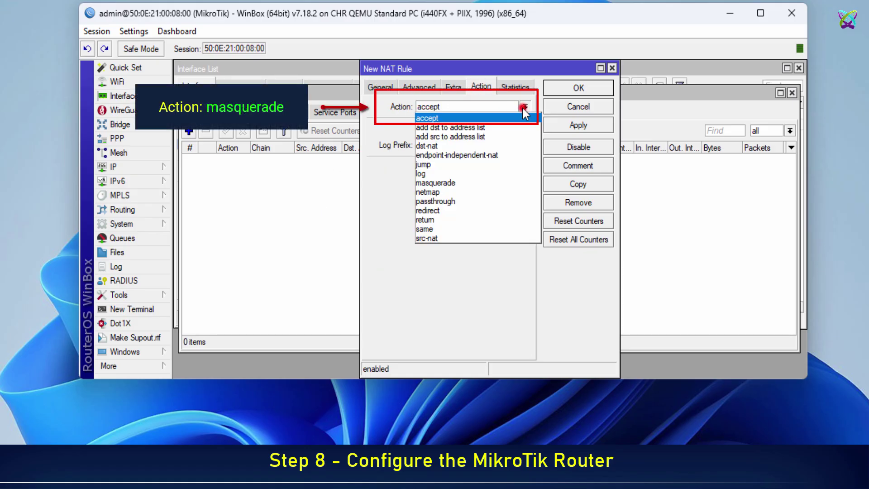
pyautogui.click(470, 182)
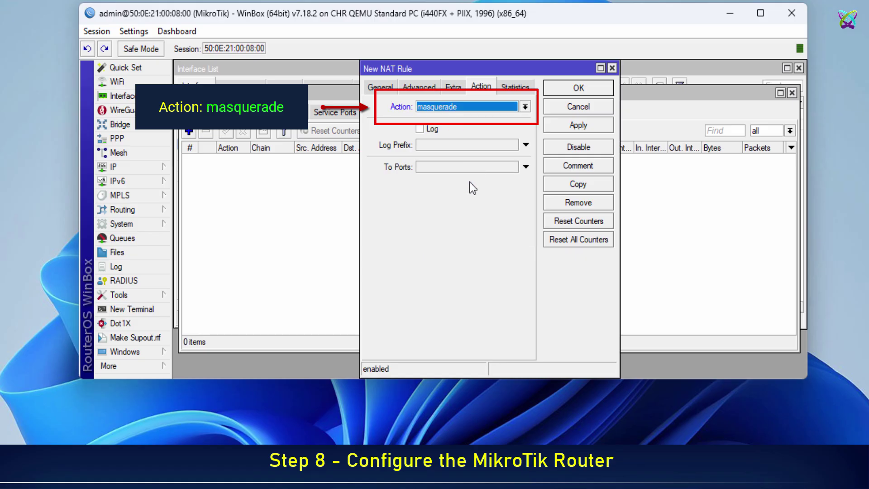
pyautogui.click(566, 123)
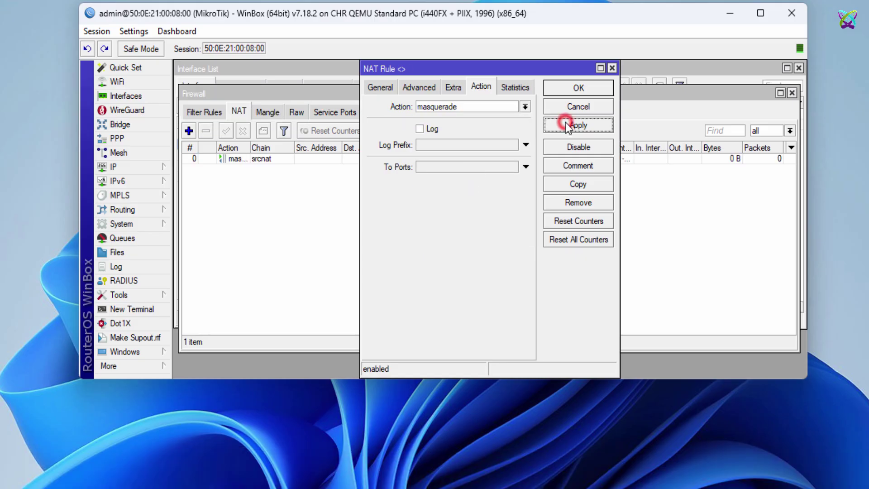
pyautogui.click(573, 89)
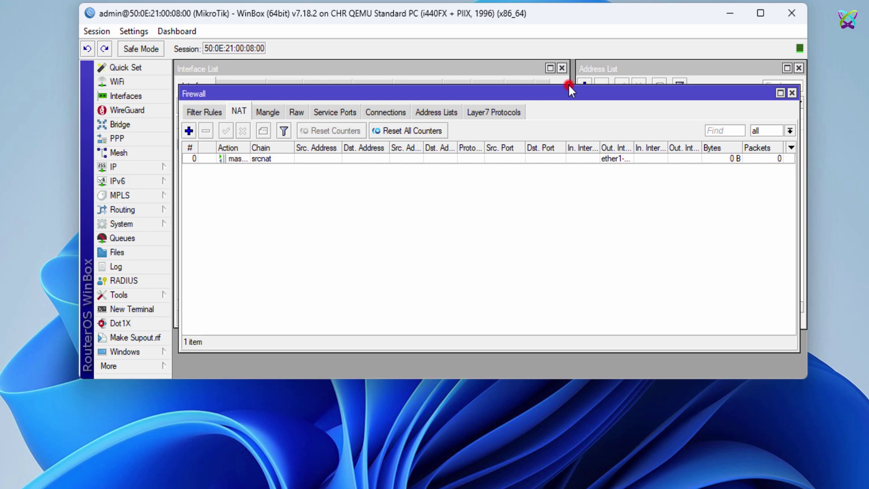
# Close the Firewall window
pyautogui.click(792, 93)
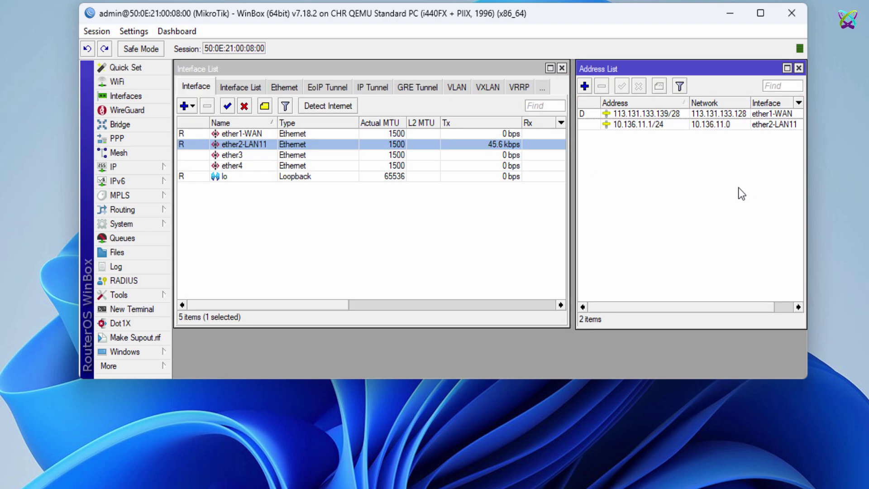